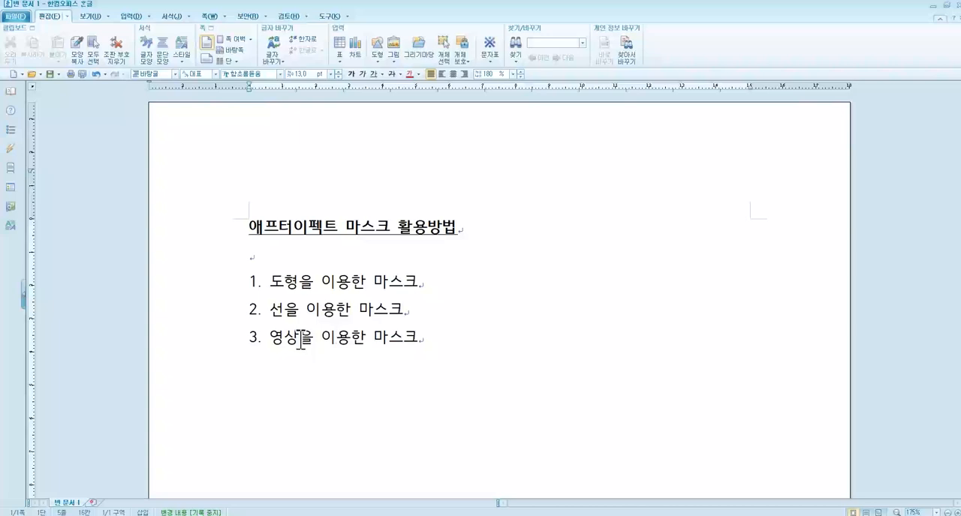
Step: Append "- 이미지 또는 영상에 직접 마스크 설정" to list item 1 about shape masks
click(448, 335)
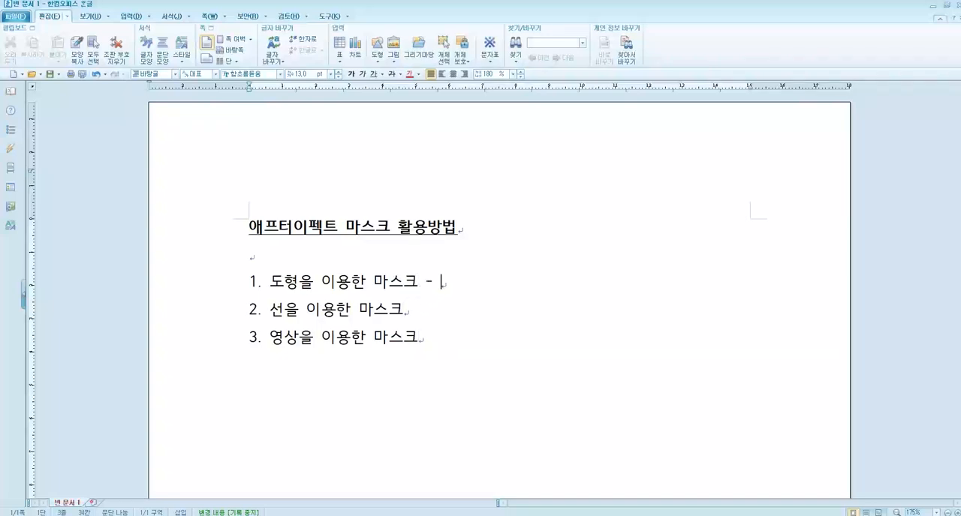
key(BackSpace)
key(BackSpace)
key(BackSpace)
text(이미지 또느)
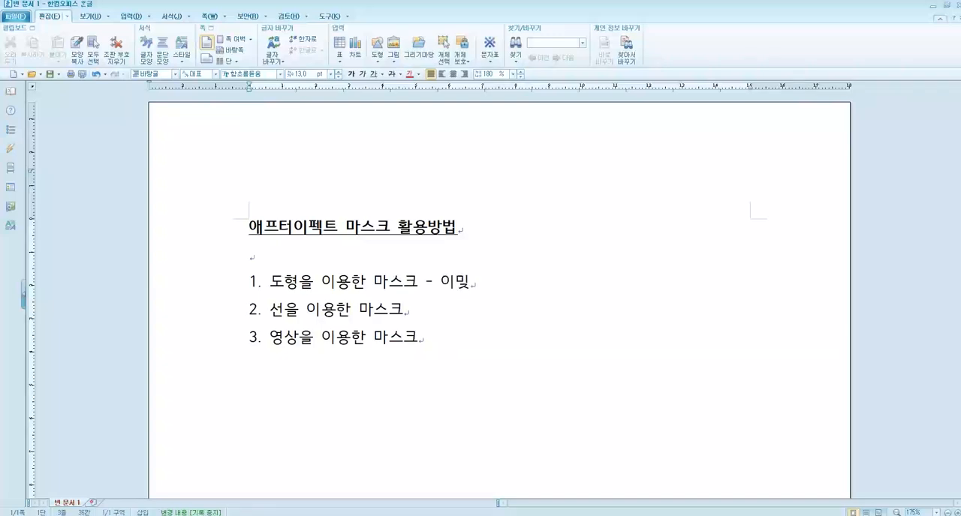
text(는 영사에)
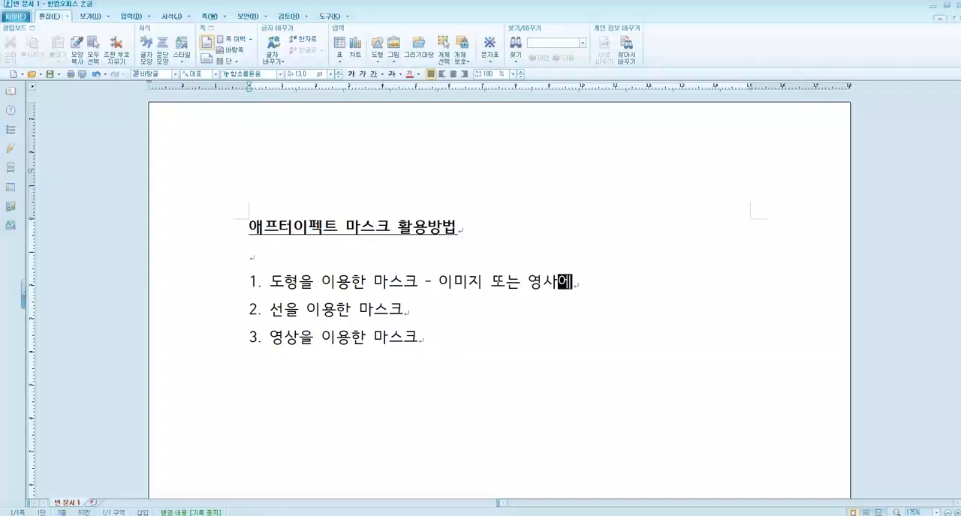
key(BackSpace)
key(BackSpace)
text(상에 직접 맛)
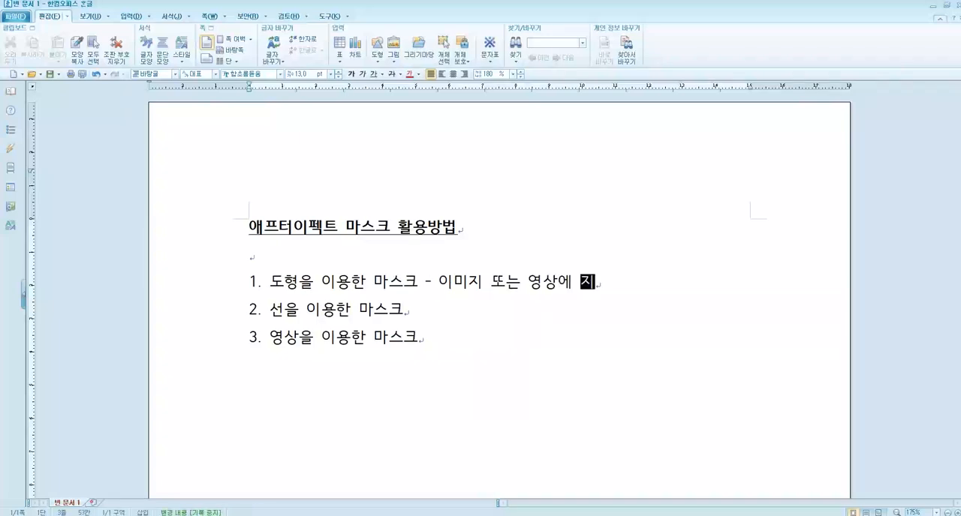
text(스크 설ㅈ)
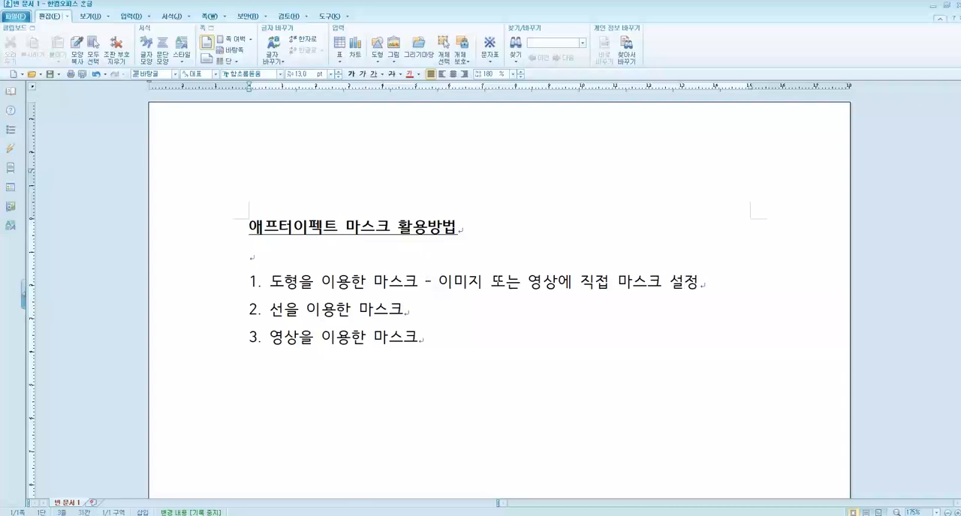
Step: Copy the description "- 이미지 또는 영상에 직접 마스크 설정" from item 1 to the end of item 2
drag(418, 282, 704, 285)
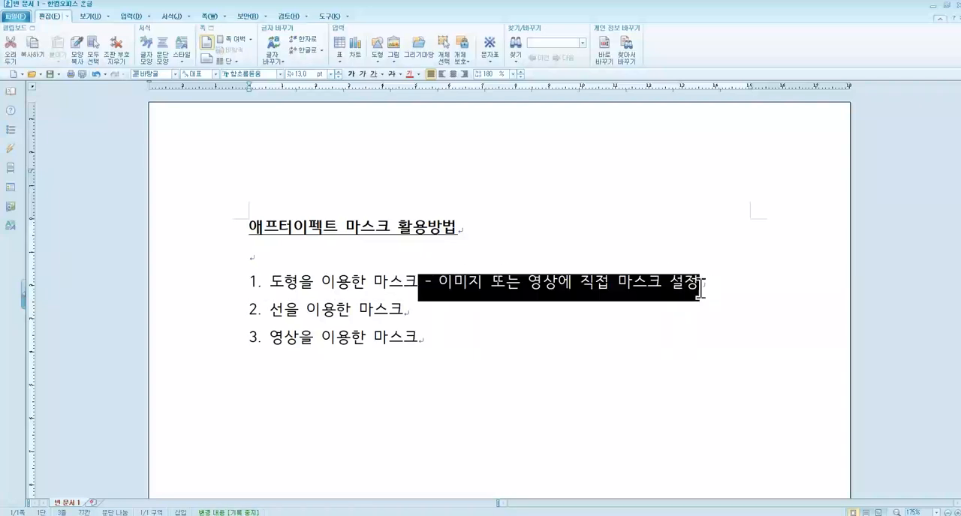
key(ctrl+c)
click(418, 308)
key(ctrl+v)
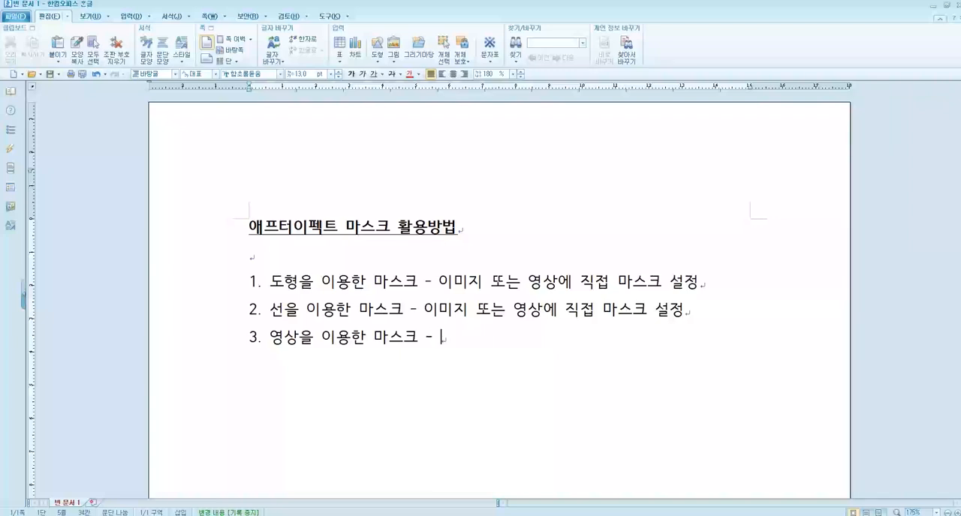
Step: Append "- 이미지 또는 영상 위에 마스크로 사용할 영상을 올려서 사용하는 방식" to list item 3
text(이미지)
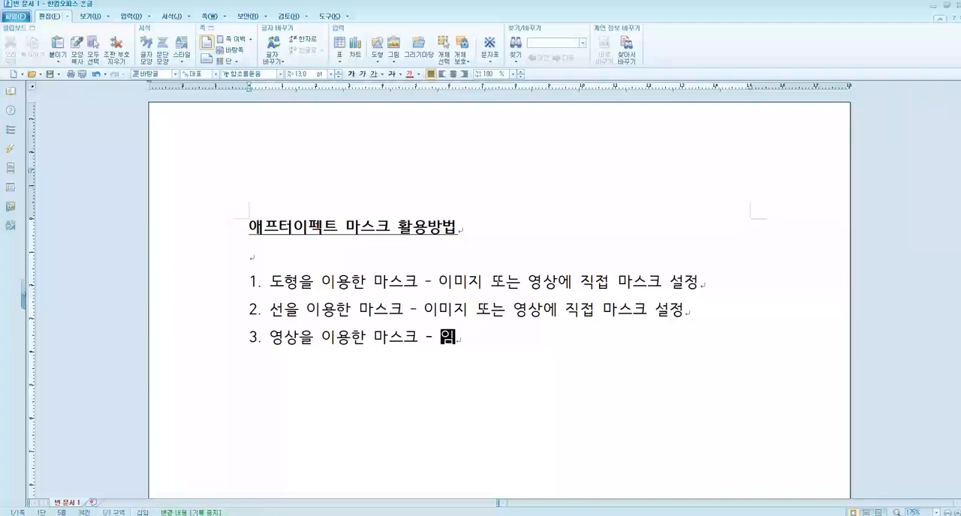
text( 또)
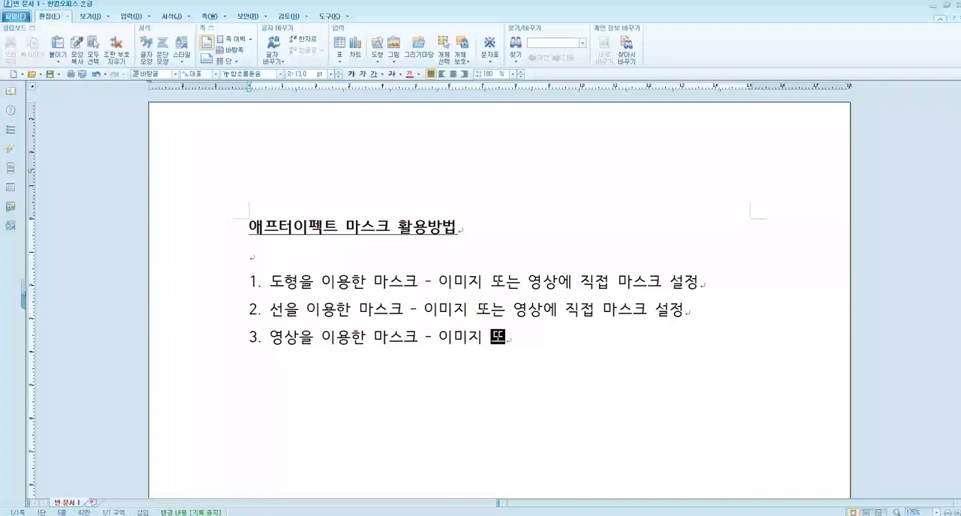
text(는 영상 위에 )
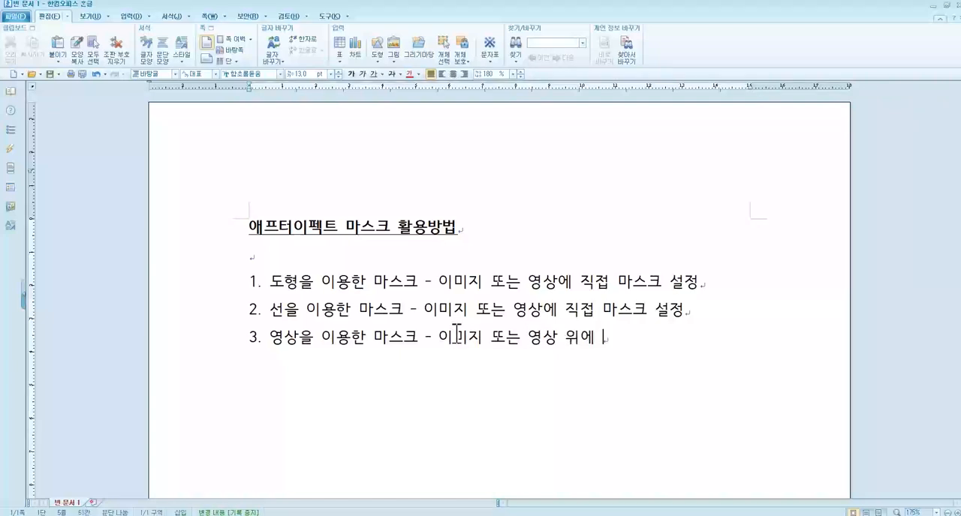
text(마스크로 활)
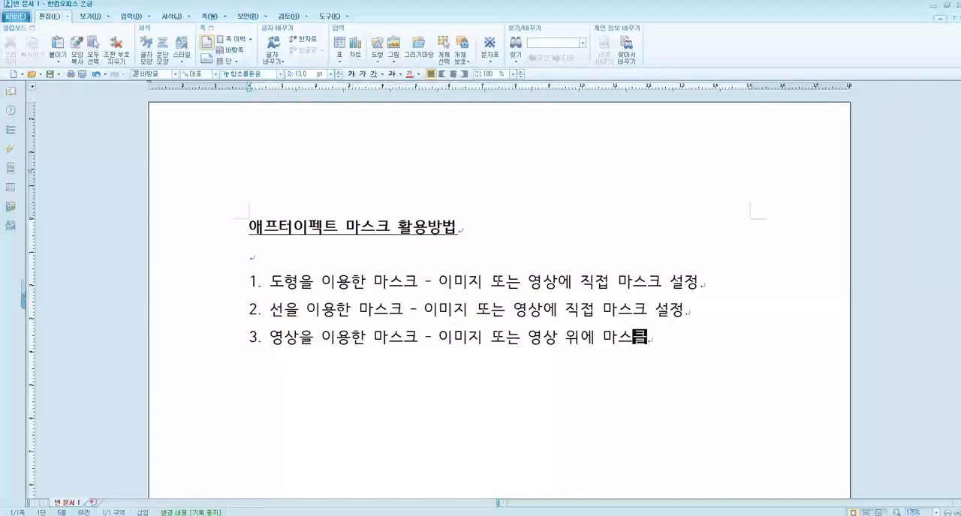
key(BackSpace)
text(사)
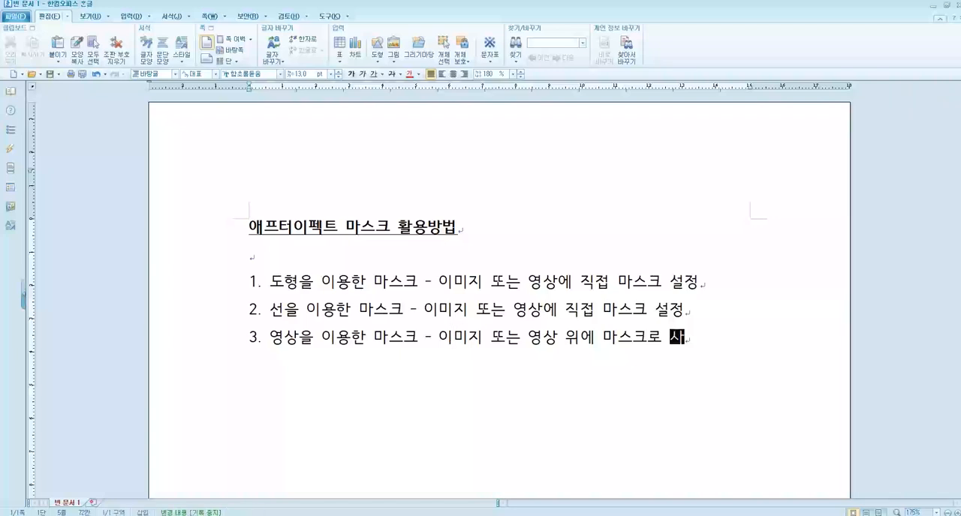
text(용할 영상을 )
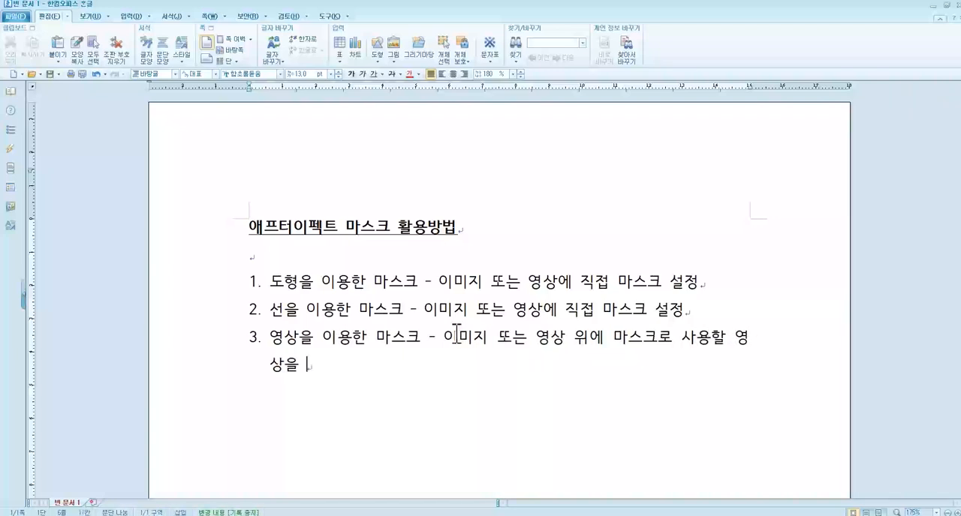
text(올려서)
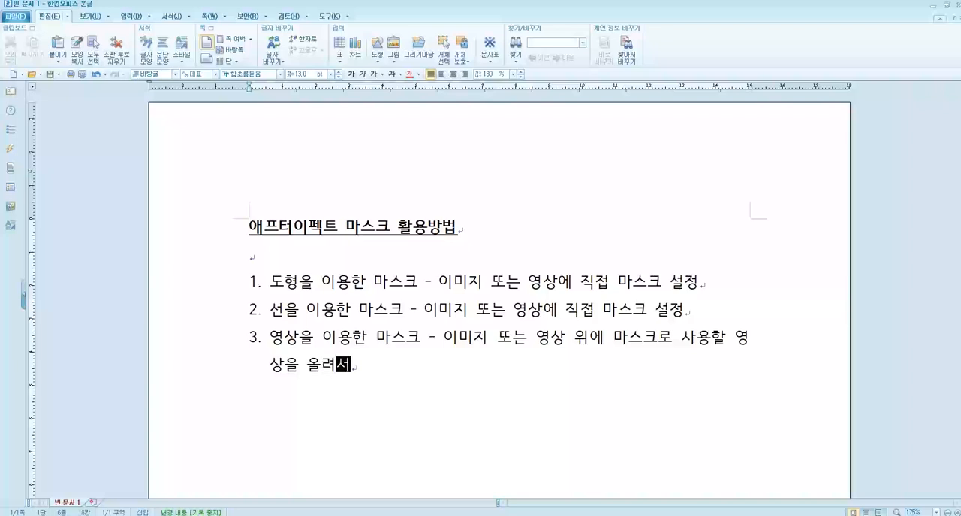
text( 사용하느 방식)
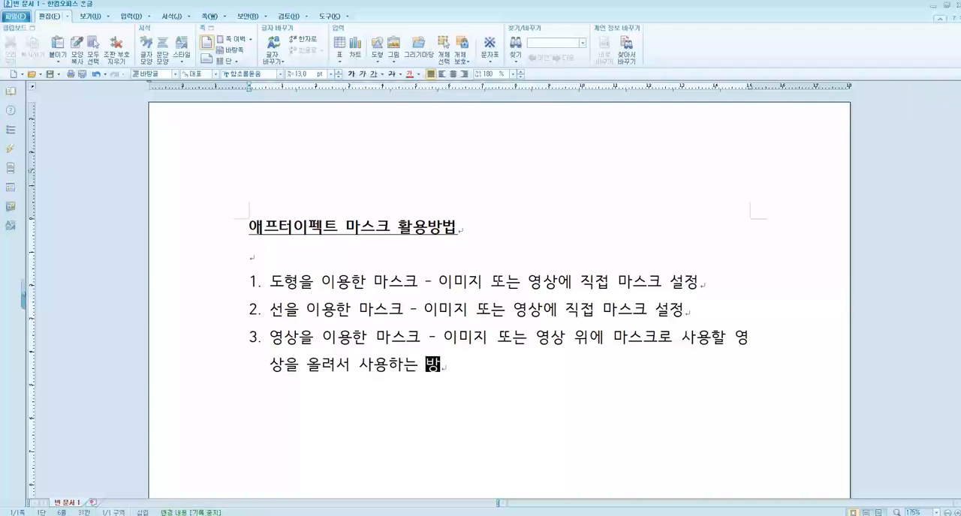
Step: Reword item 3's description, replacing "위에" with "과" attached to "영상" and "올려서" with "같이"
drag(577, 339, 614, 339)
text(ㄱ과)
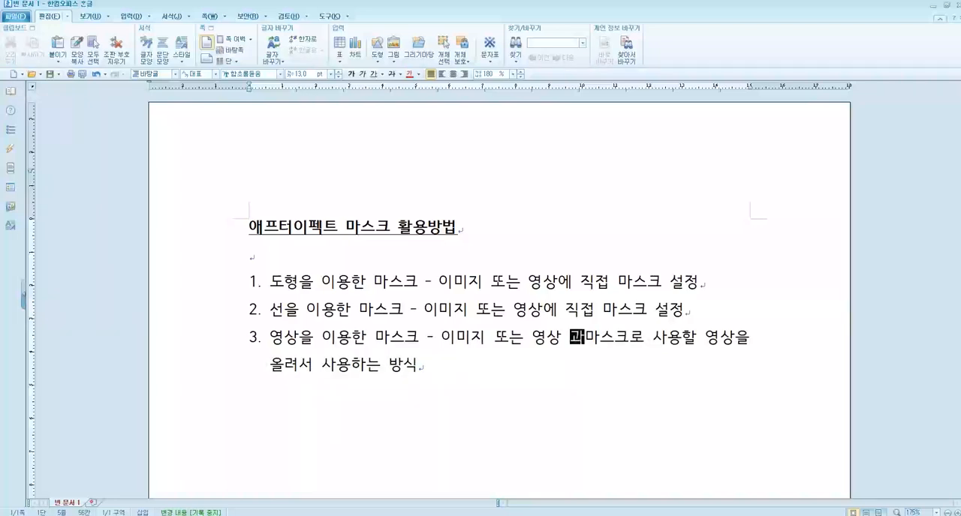
key(Delete)
drag(269, 365, 311, 367)
text(같이)
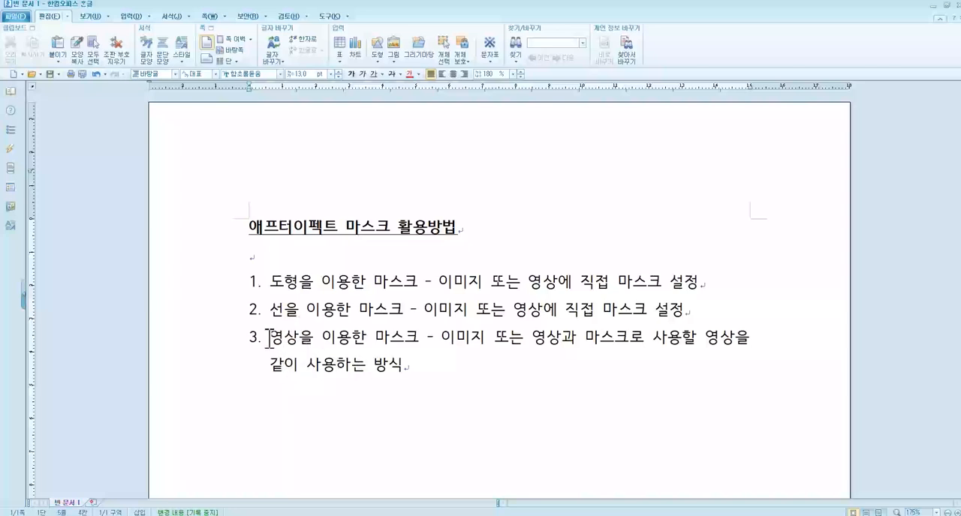
Step: Add the line "Track Matte를 이용한 마스크" beneath item 3's description
click(400, 372)
key(Return)
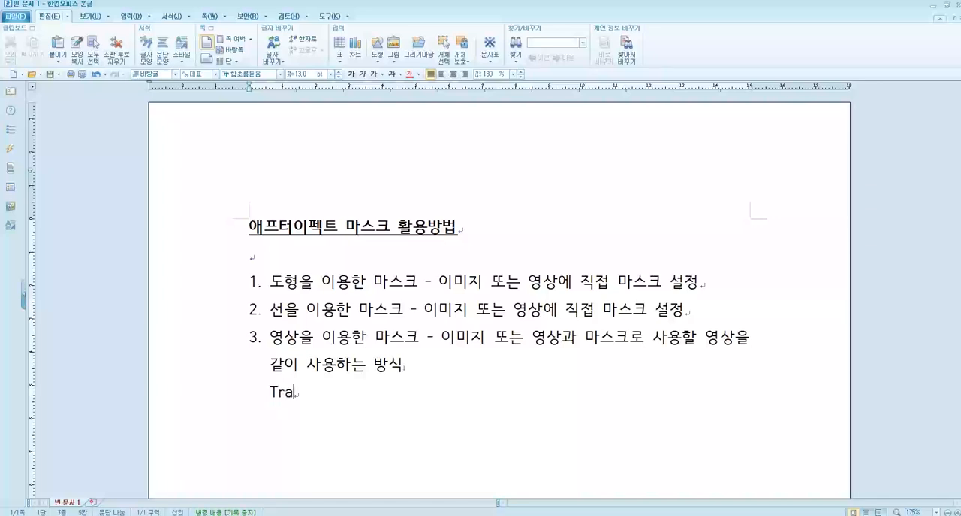
text(Track Ma)
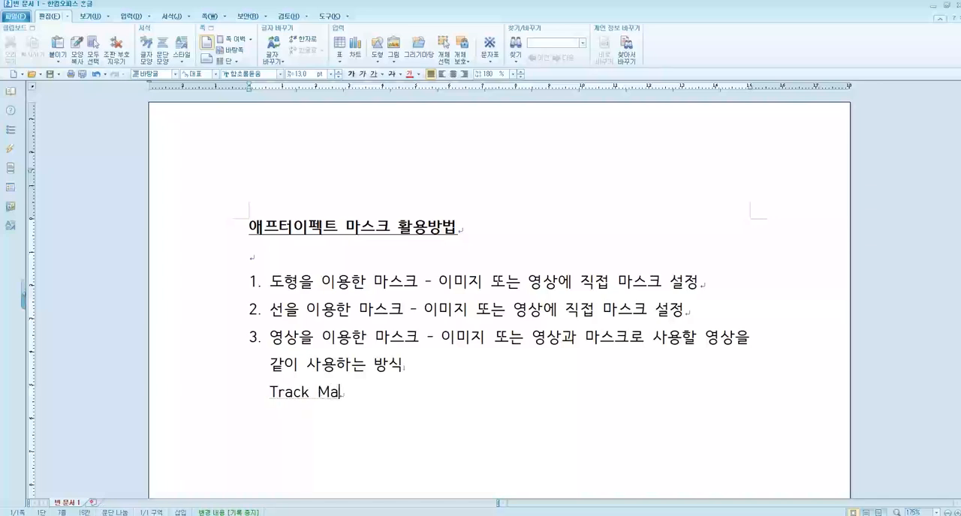
text(tte를 이용한 마스)
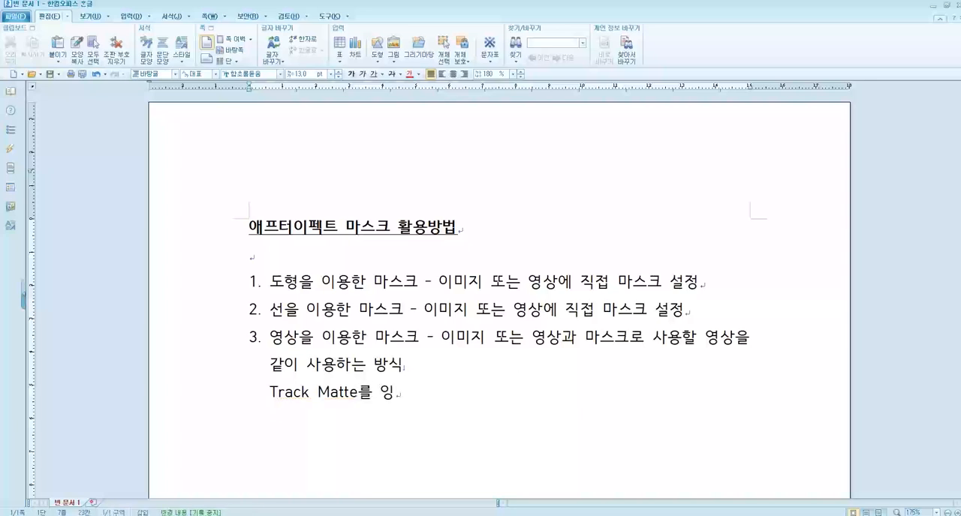
text(크)
key(Return)
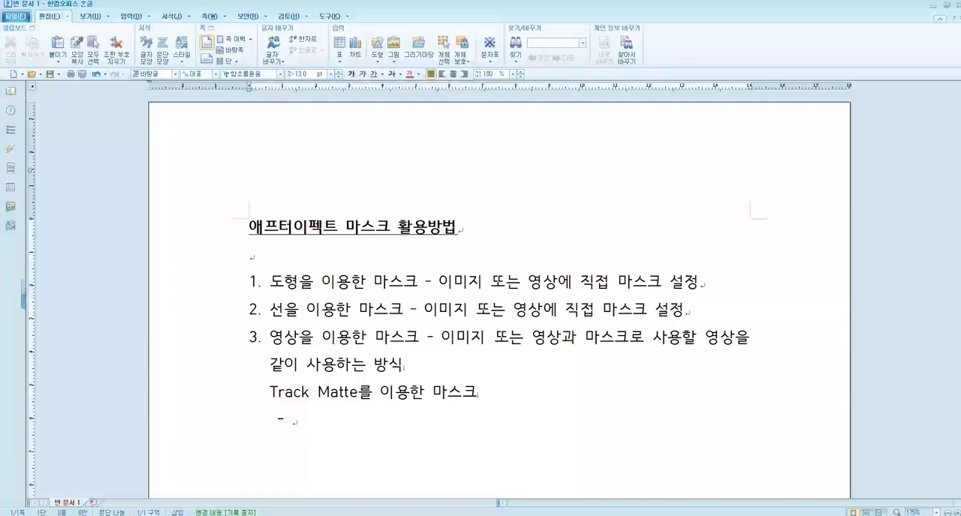
Step: List "- Alpha Matte" and "- Luma Matte" as two sub-items under the Track Matte line
text(- Alpha Matte)
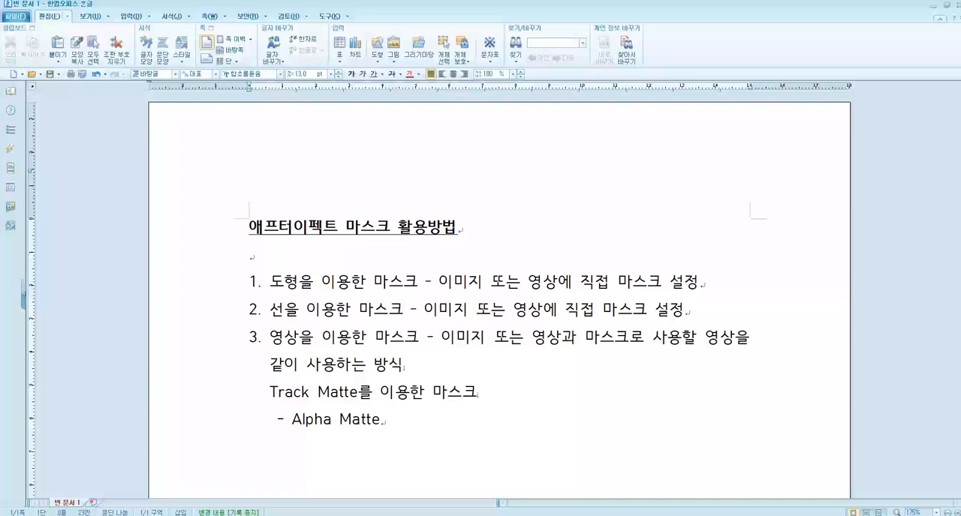
key(Return)
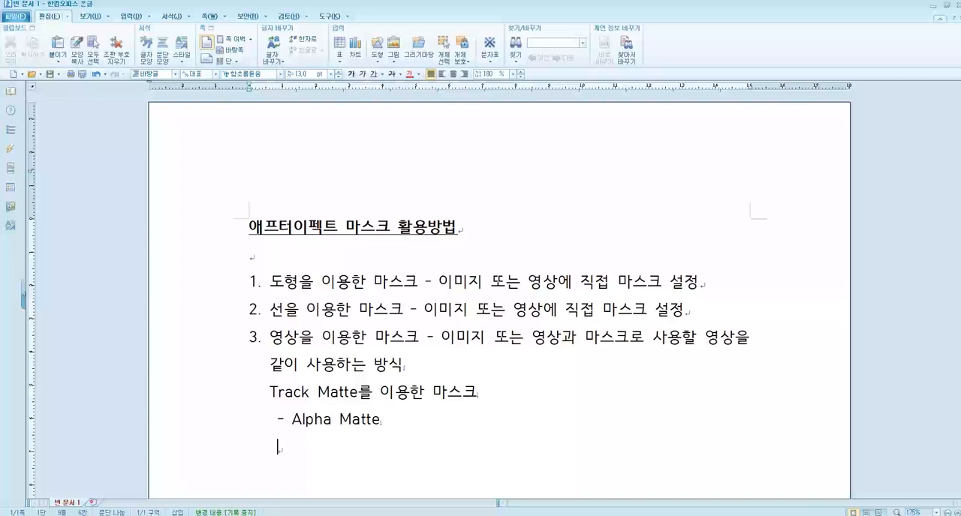
text(Luma )
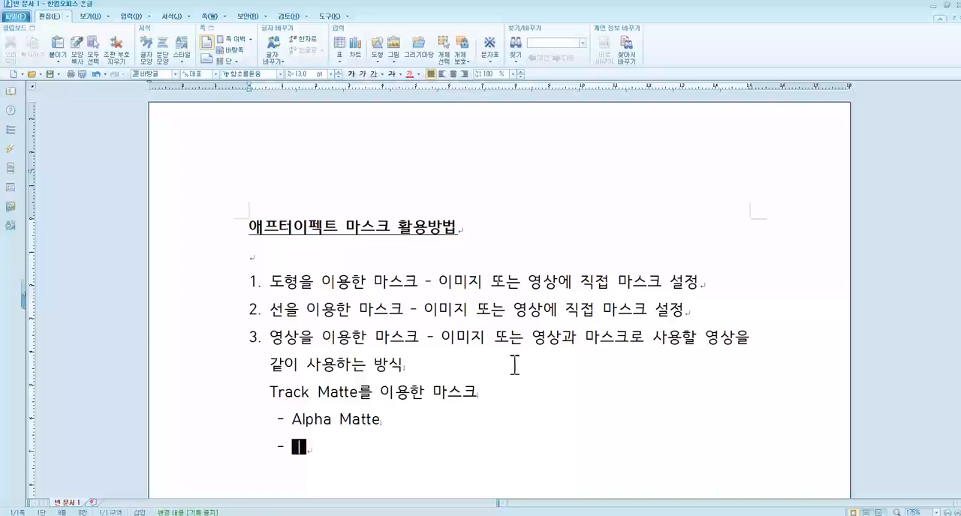
text(Matte)
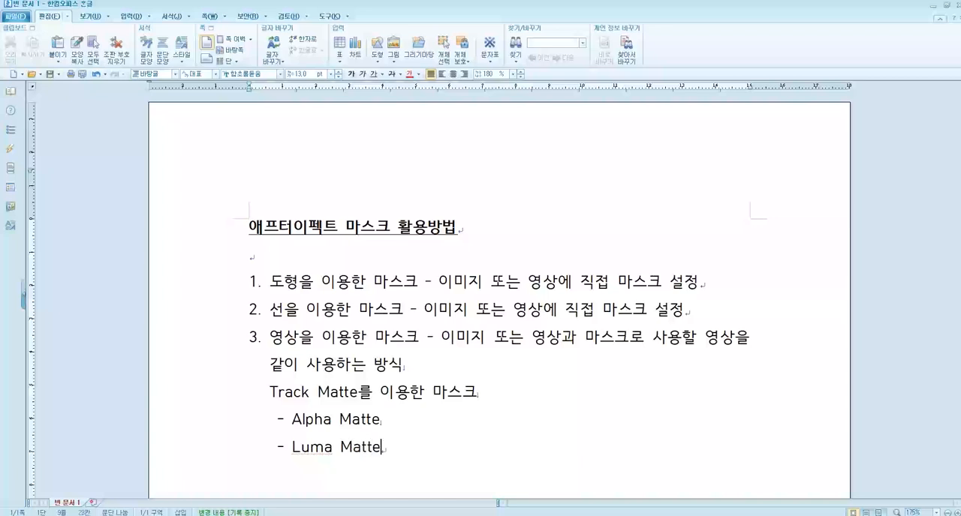
Step: Add the explanation ": 색상이 있는 부분이 보여지도록" after Alpha Matte
key(Up)
text(: )
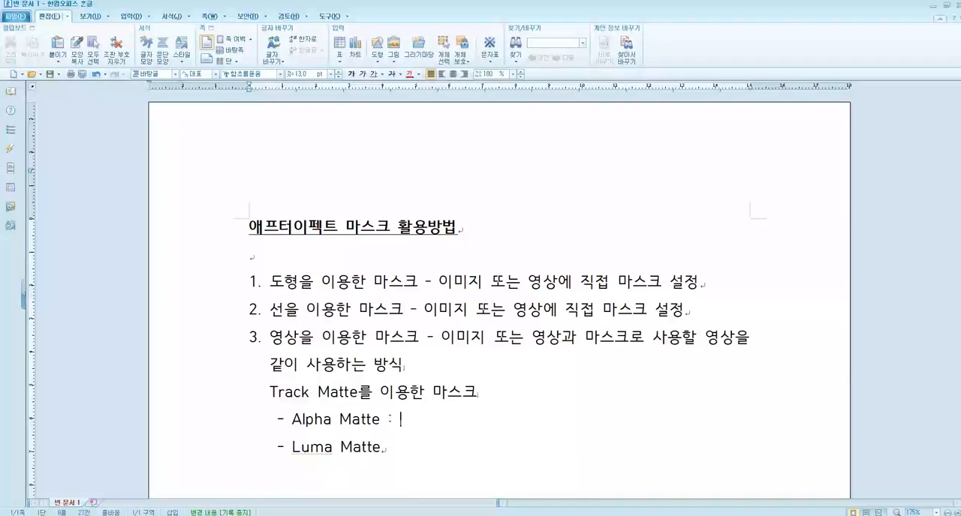
text(새상)
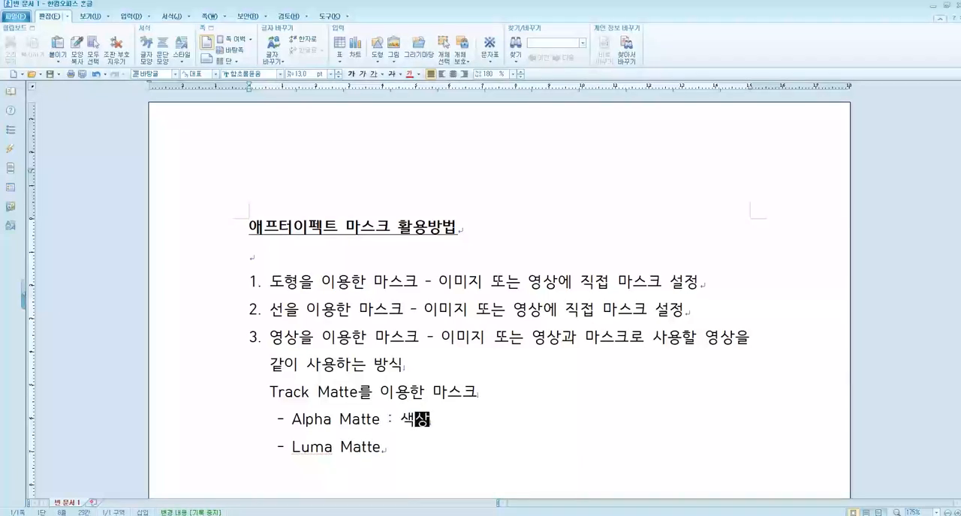
text(이 있는 부분)
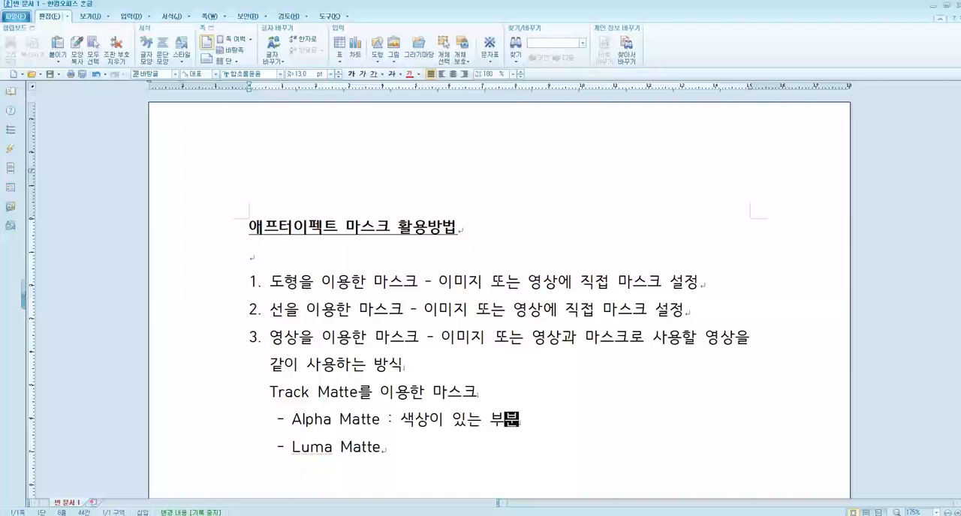
text(이 보여지ㄴ는)
key(BackSpace)
key(BackSpace)
key(BackSpace)
text(지도록)
key(Down)
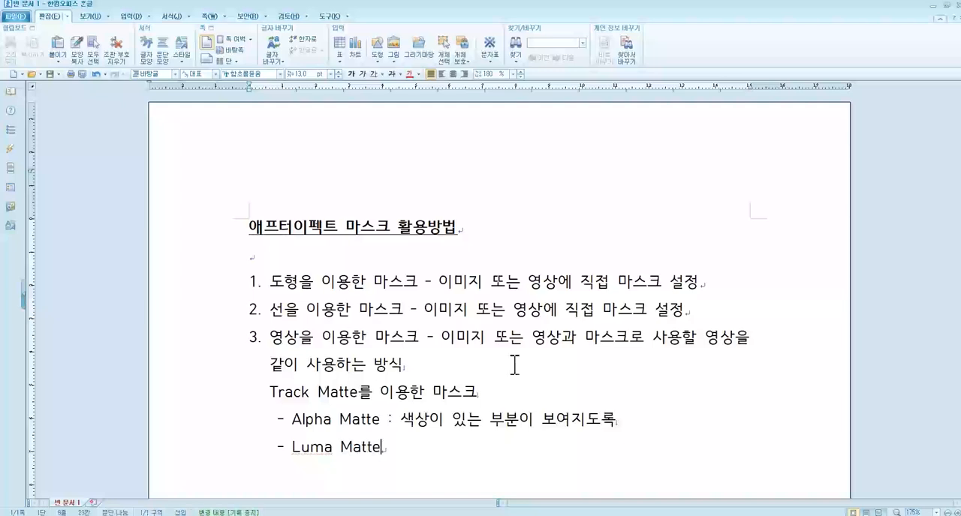
Step: Add the explanation ": (기본값) 흰색이 있는 부분이 보여지도록" after Luma Matte
text(: (기본값)
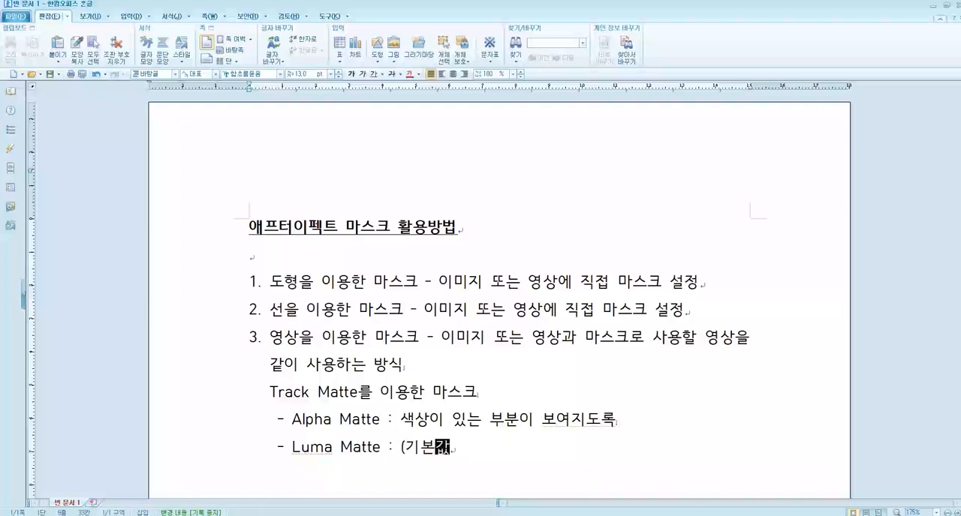
text() 흰색이 있)
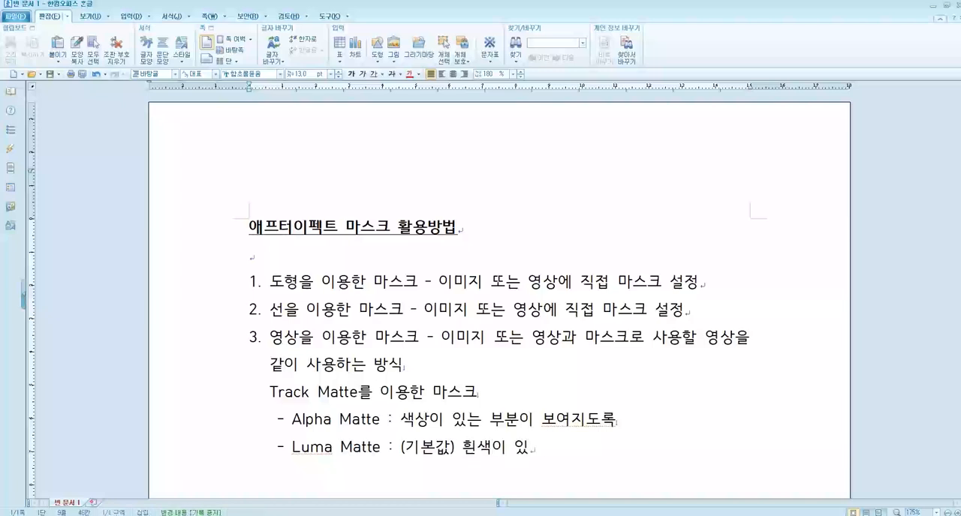
text(는 부분이 보여지도)
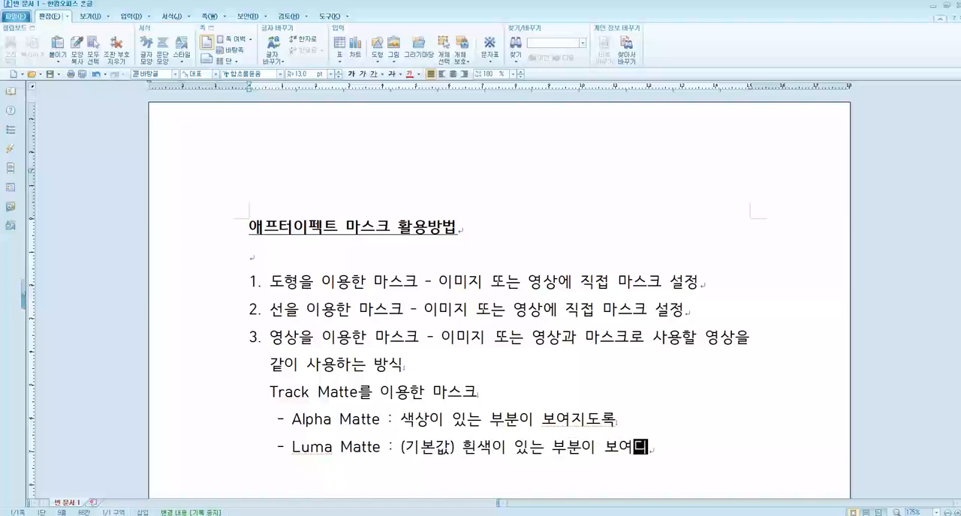
text(록)
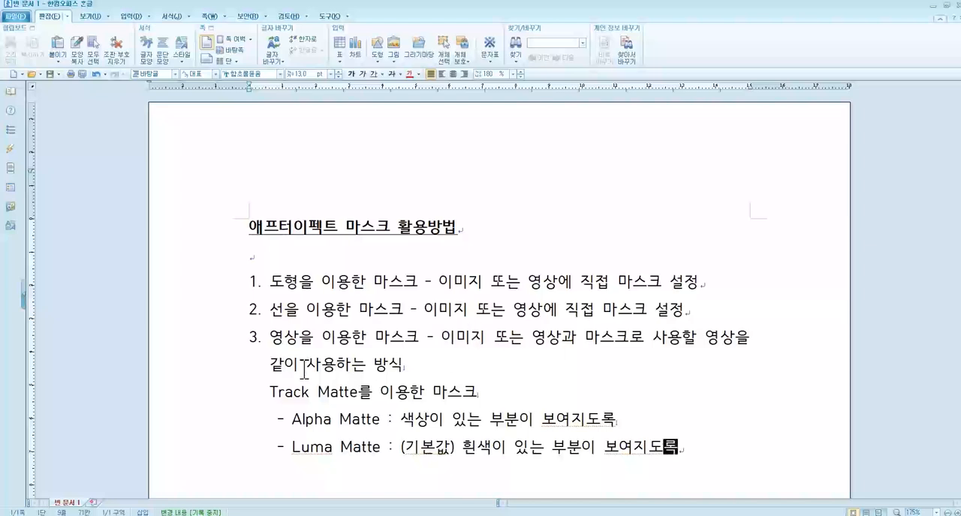
Step: Apply the red font colour and underline to the Track Matte line and its Alpha Matte and Luma Matte sub-items
drag(263, 342, 427, 342)
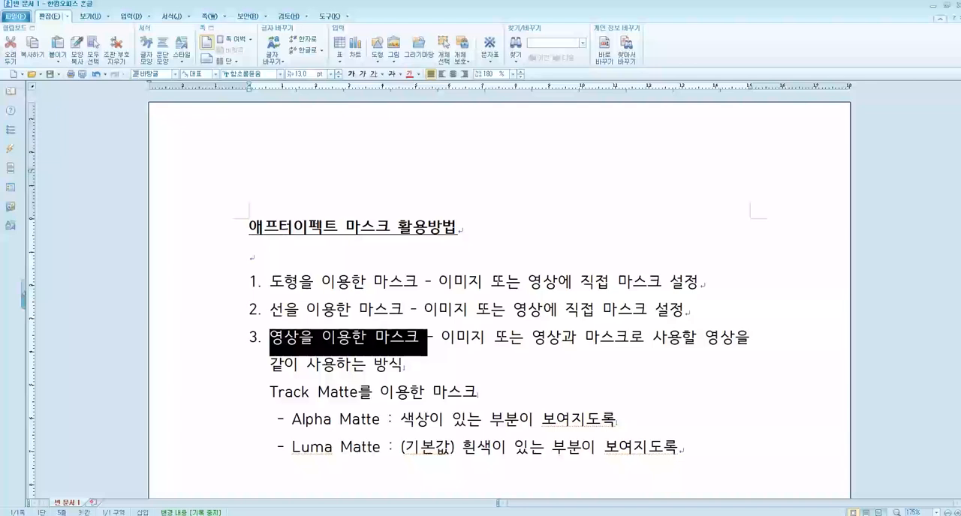
drag(268, 390, 684, 449)
click(410, 74)
click(373, 75)
click(537, 341)
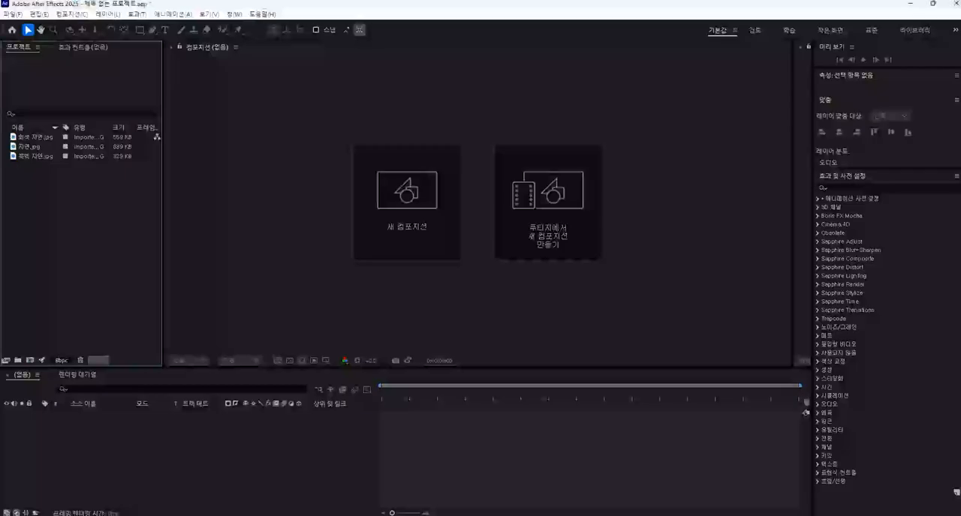
Step: Create a new composition from the 자연.jpg footage
click(31, 147)
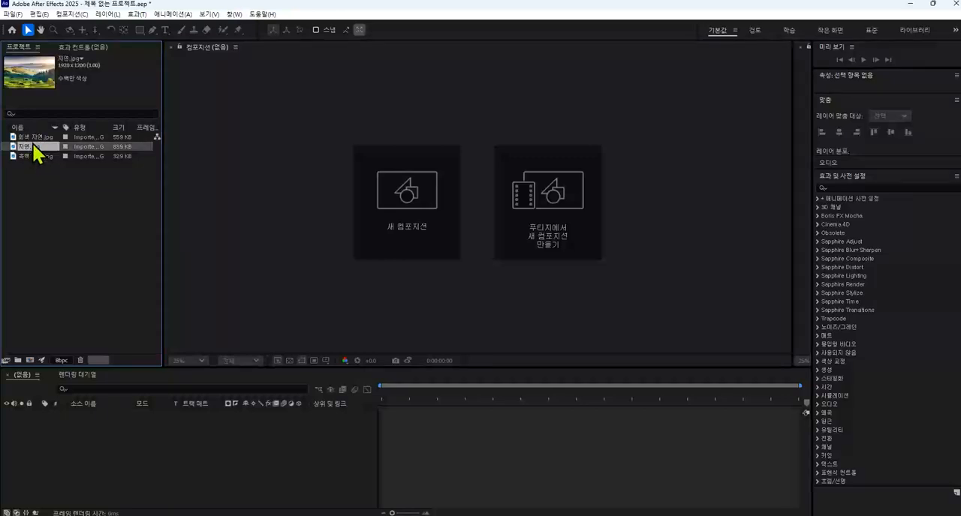
drag(30, 155, 325, 156)
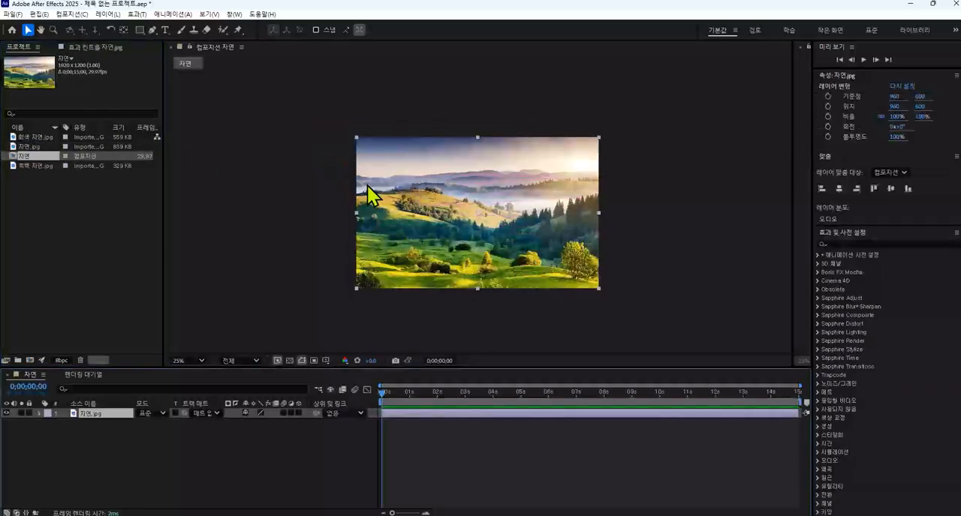
click(189, 461)
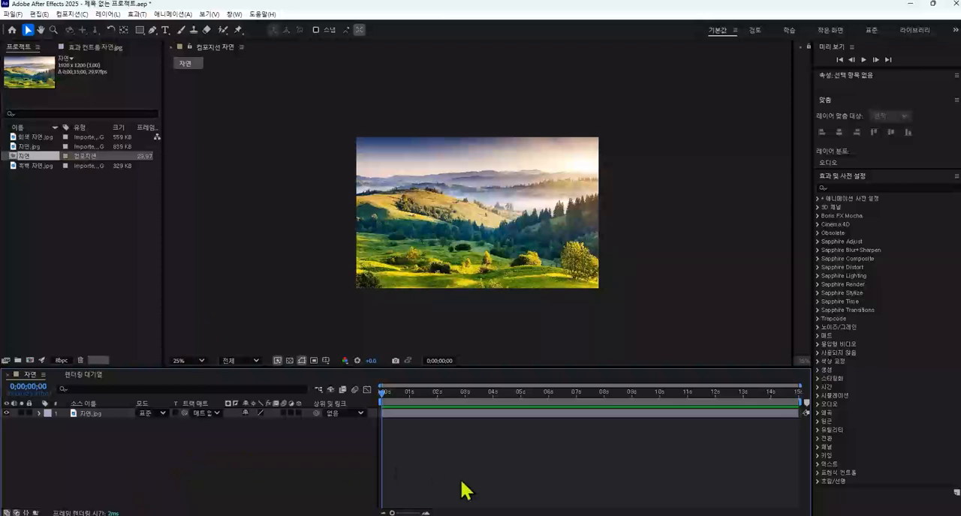
Step: Switch to the Hangul document and add a new line reading "예시)" below the Luma Matte item
click(519, 515)
click(694, 461)
key(Return)
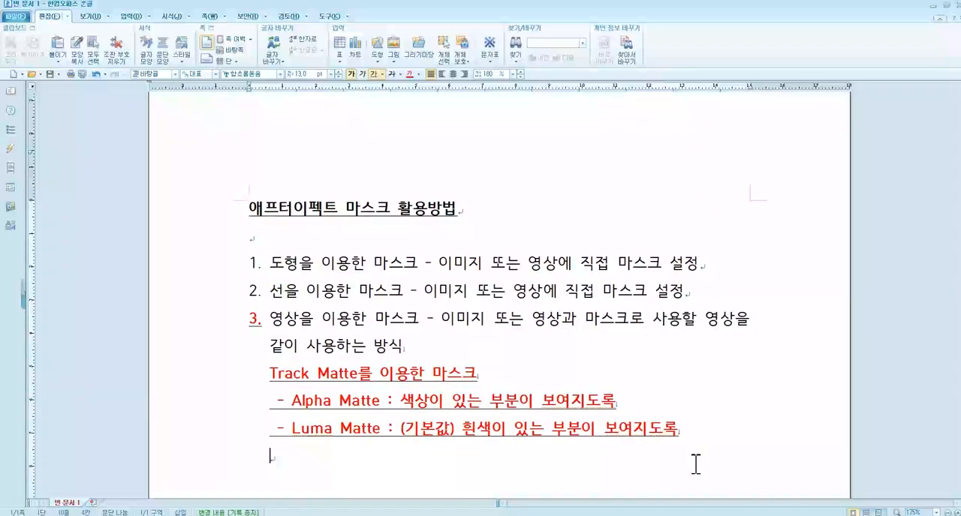
text(옛)
text(시))
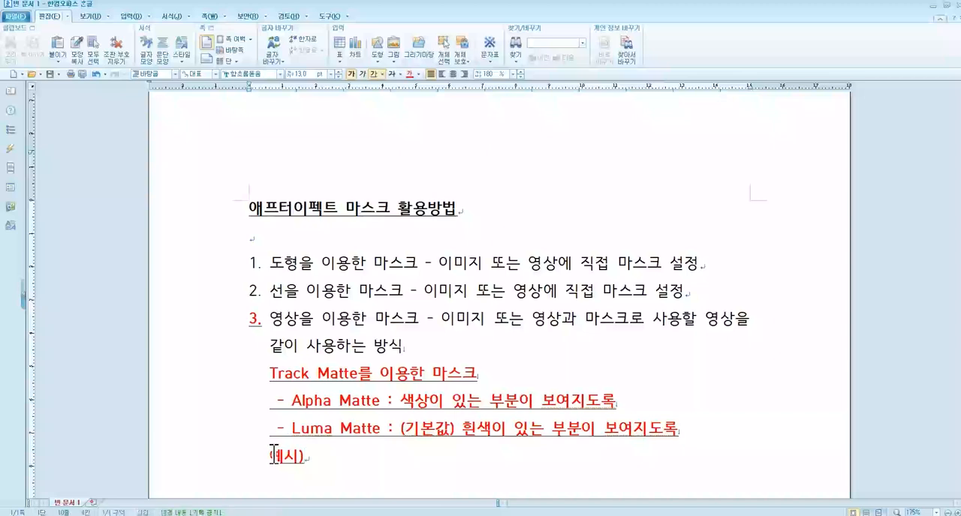
Step: Remove the underline from "예시)" and set its font colour to blue
key(shift+Home)
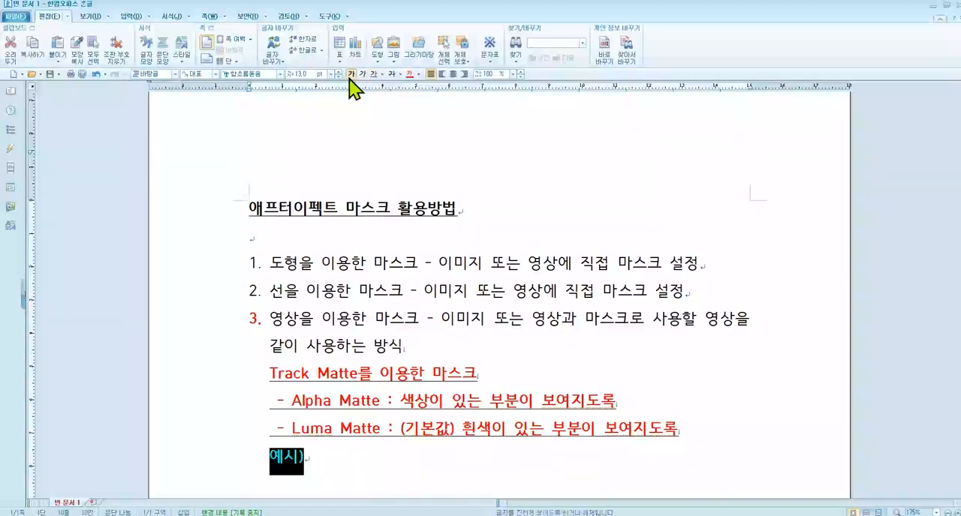
click(356, 457)
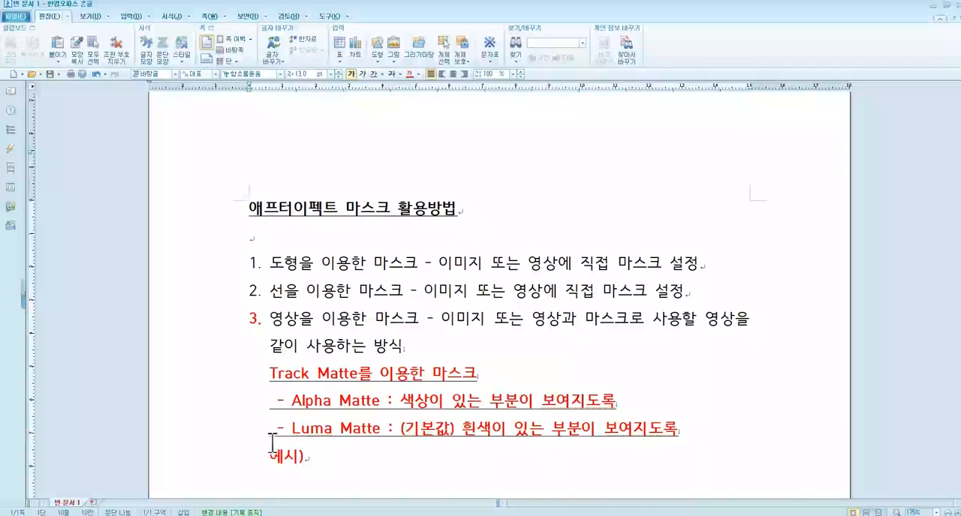
drag(270, 457, 317, 457)
click(419, 74)
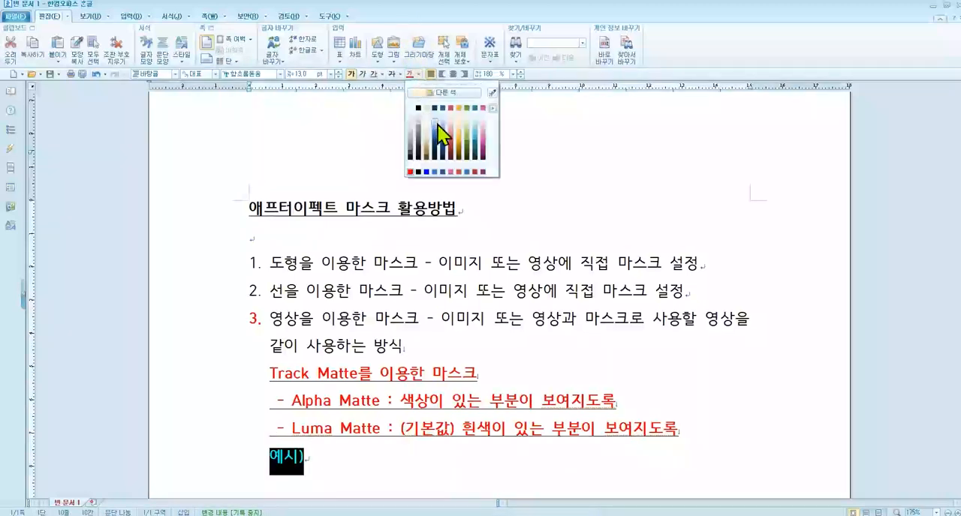
click(426, 173)
click(348, 457)
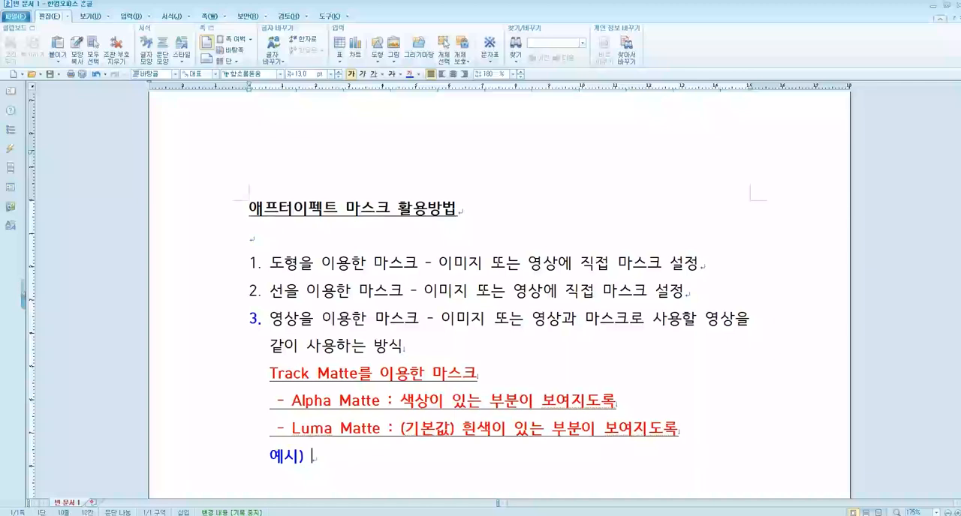
Step: Complete the example line with "흑백 이미지 위에 컬러 이미지가 자연스럽게 나타나도록 설정"
text(이미)
key(BackSpace)
key(BackSpace)
key(BackSpace)
key(BackSpace)
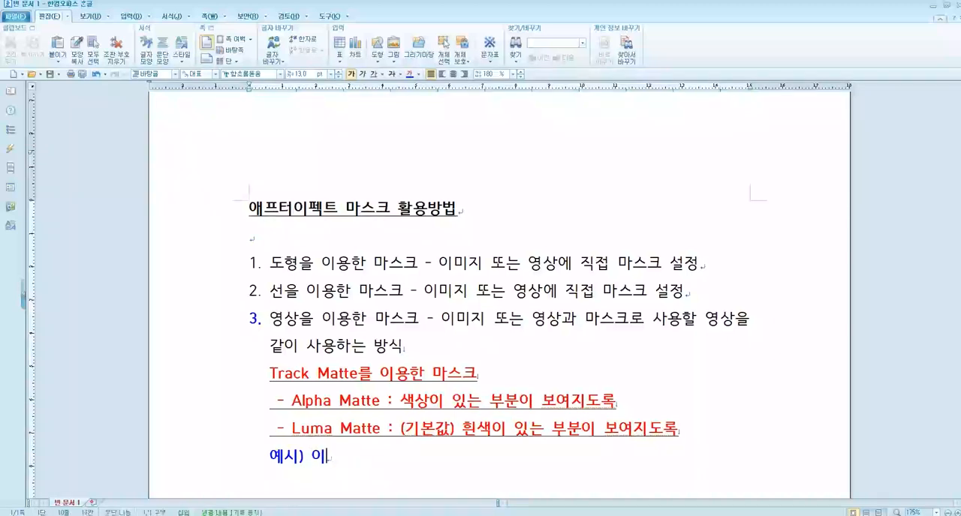
text(흑백 이미지 )
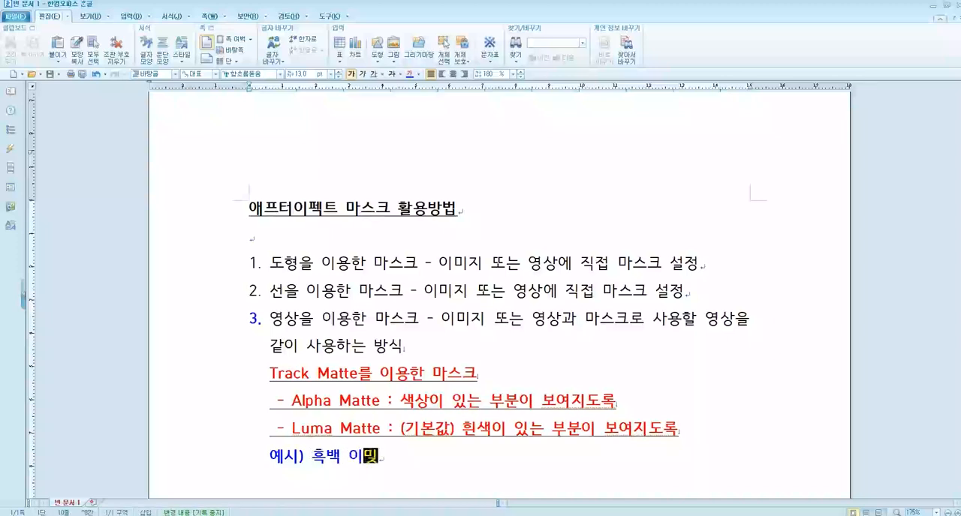
text(위에 컬러 이)
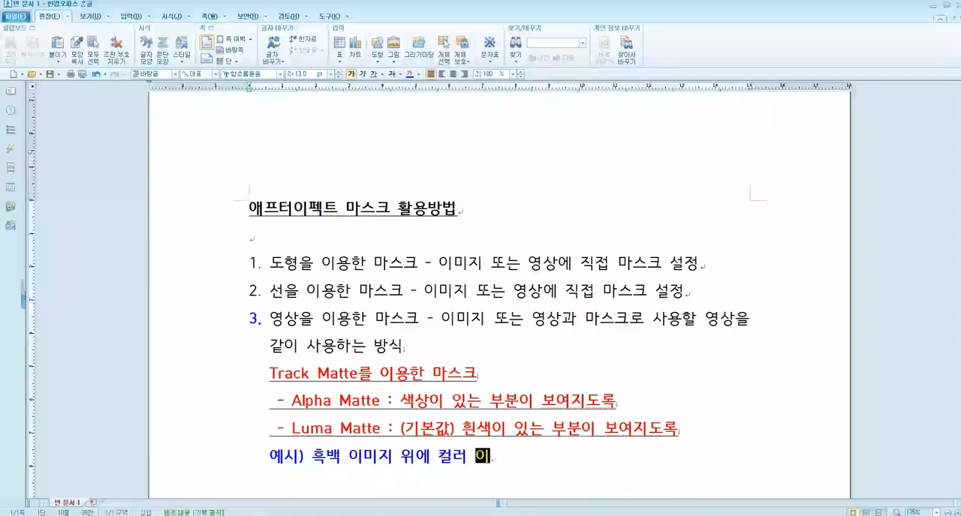
text(미지가 자연스럽게 )
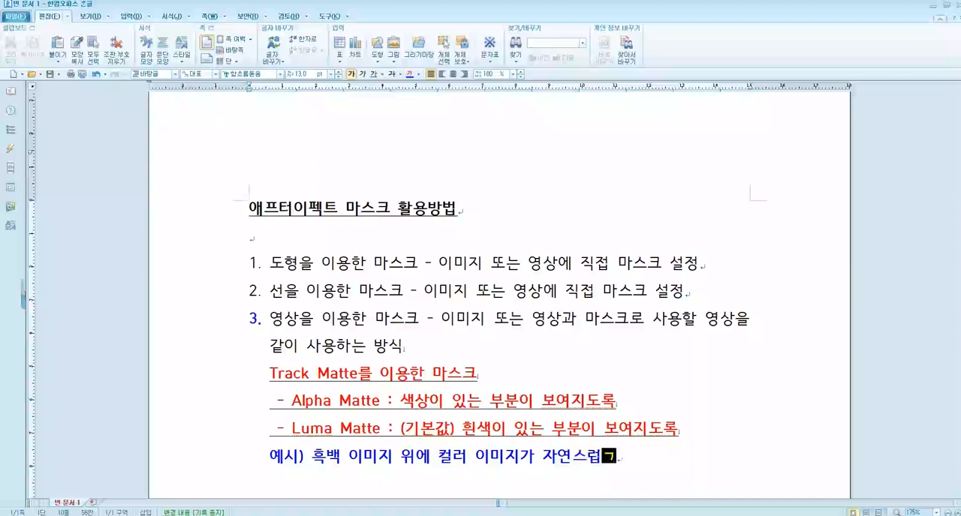
text(나타나도록 ㅅ)
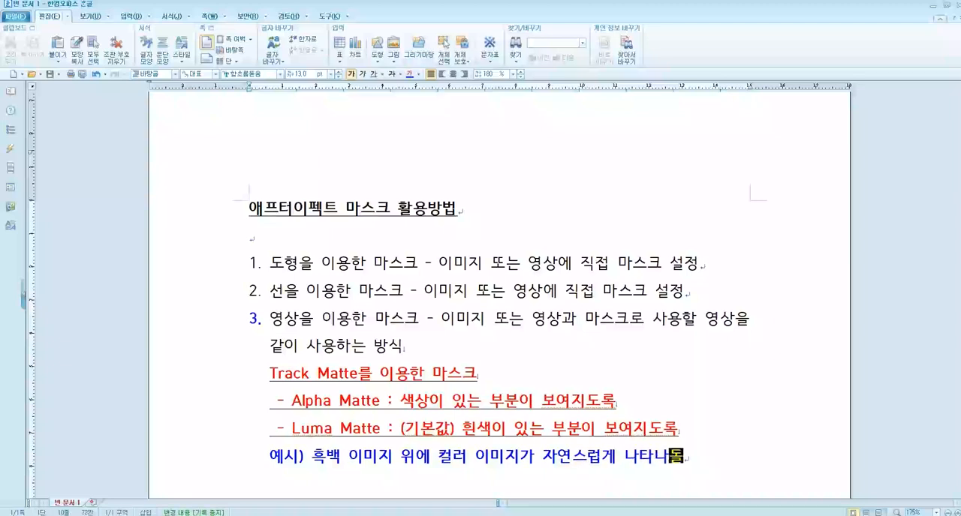
text(설정)
scroll(349, 441, down, 3)
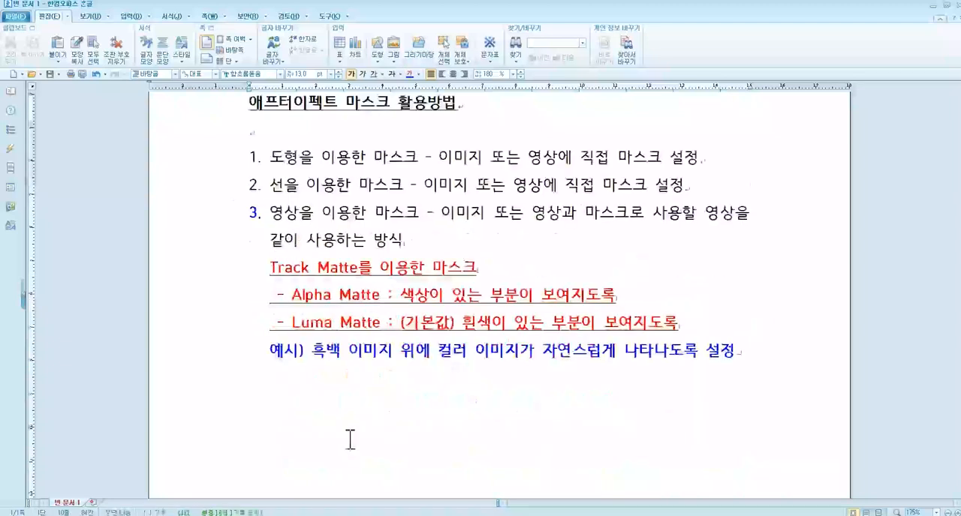
drag(314, 352, 627, 361)
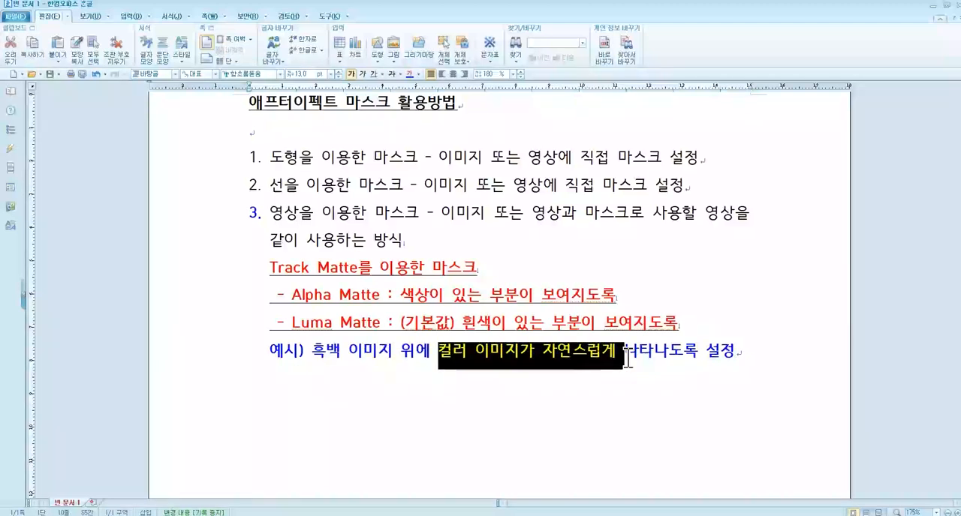
click(806, 347)
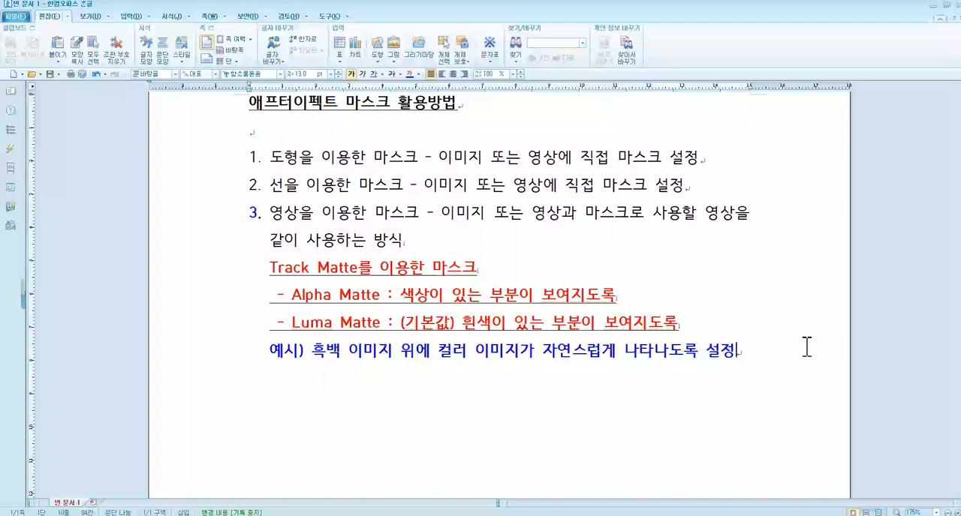
Step: Add an indented line "흑백 이미지 1 / 컬러 이미지 1" below the example sentence
key(Return)
text(흥)
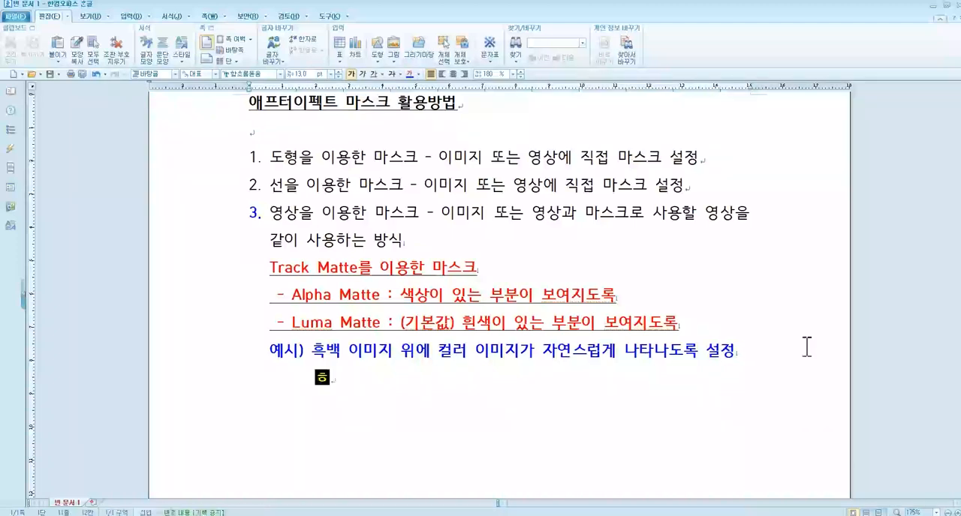
text(백 이미지 1)
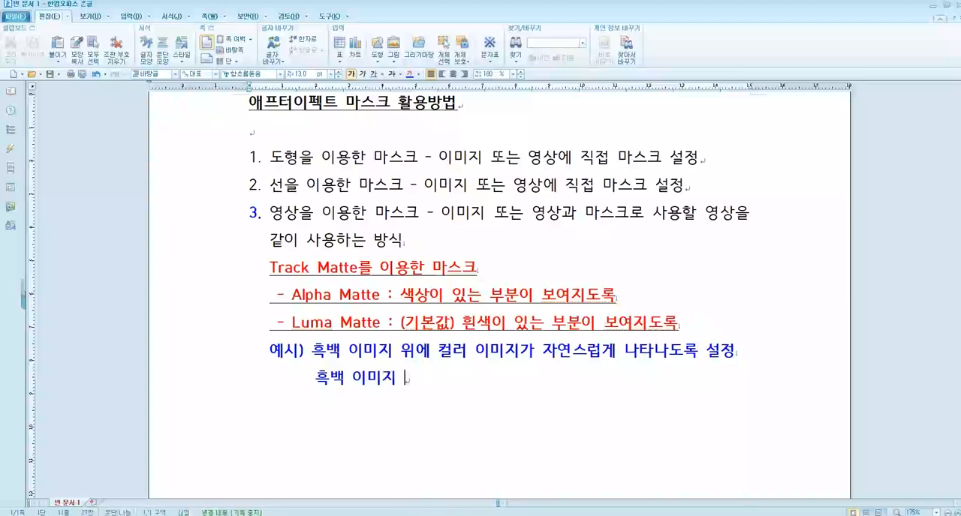
text( / 컬러 이미지 1)
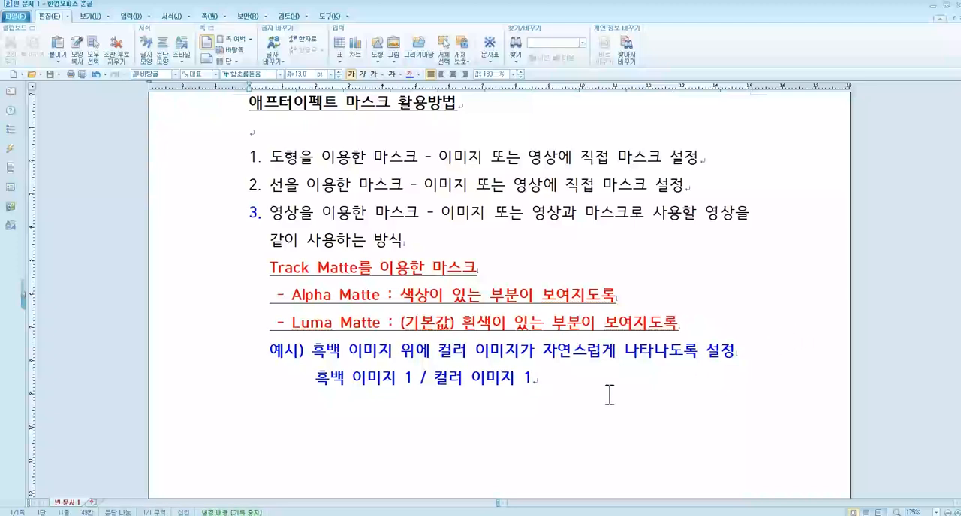
scroll(375, 368, down, 2)
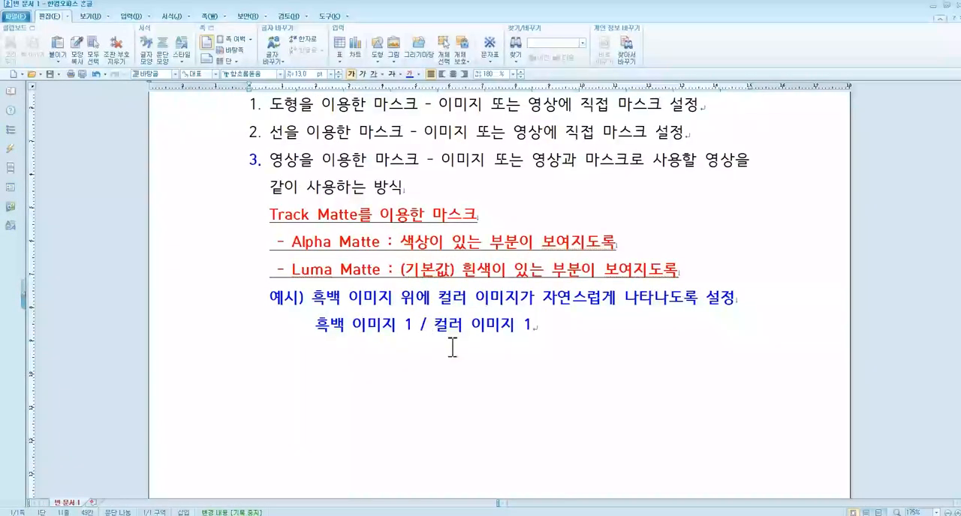
Step: Switch to After Effects and duplicate the 자연.jpg layer in the timeline
key(alt+Tab)
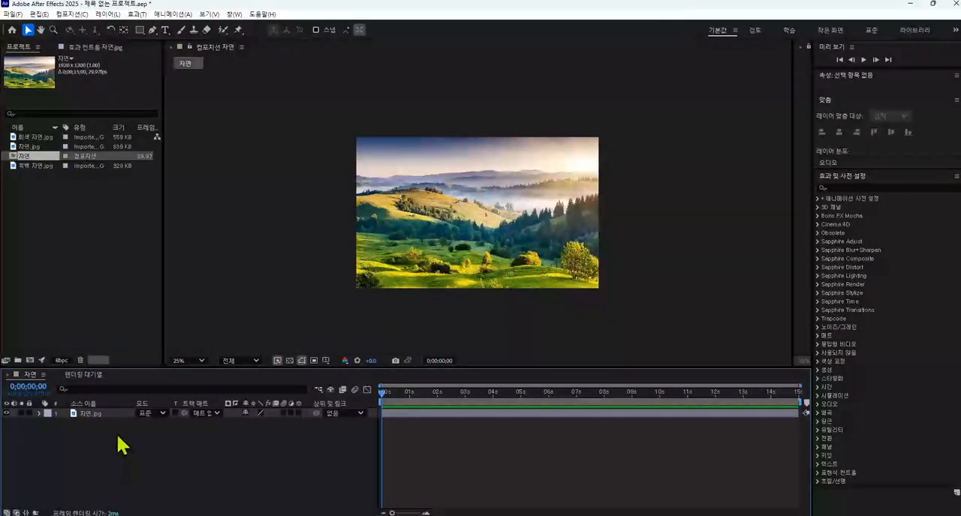
click(91, 416)
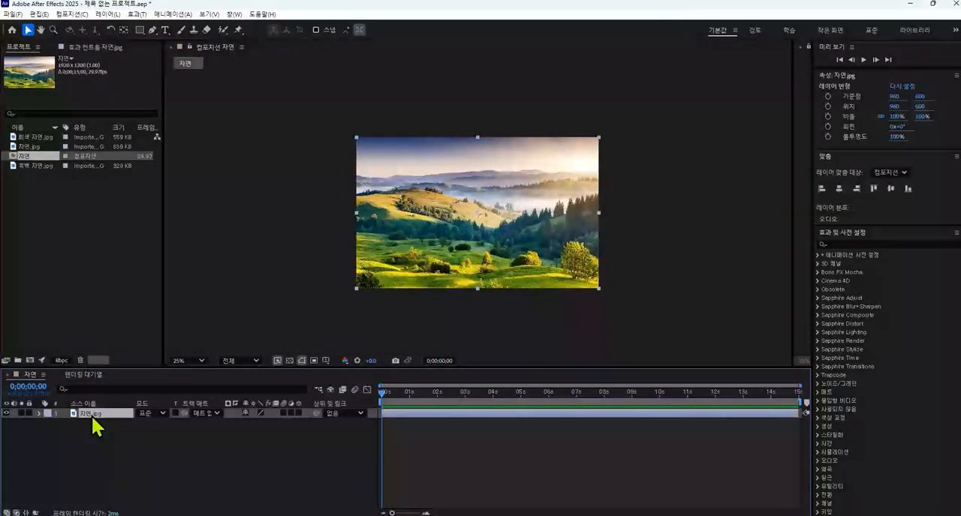
key(Return)
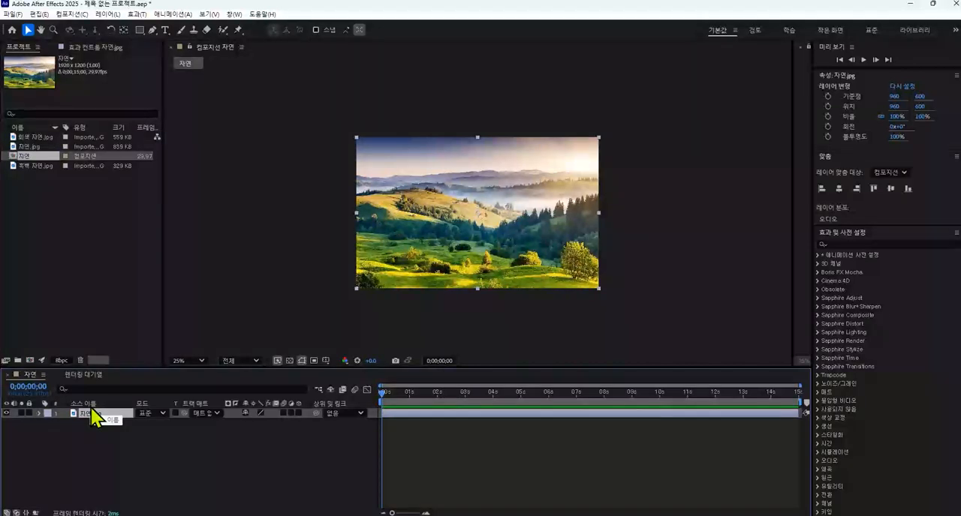
click(128, 461)
click(92, 421)
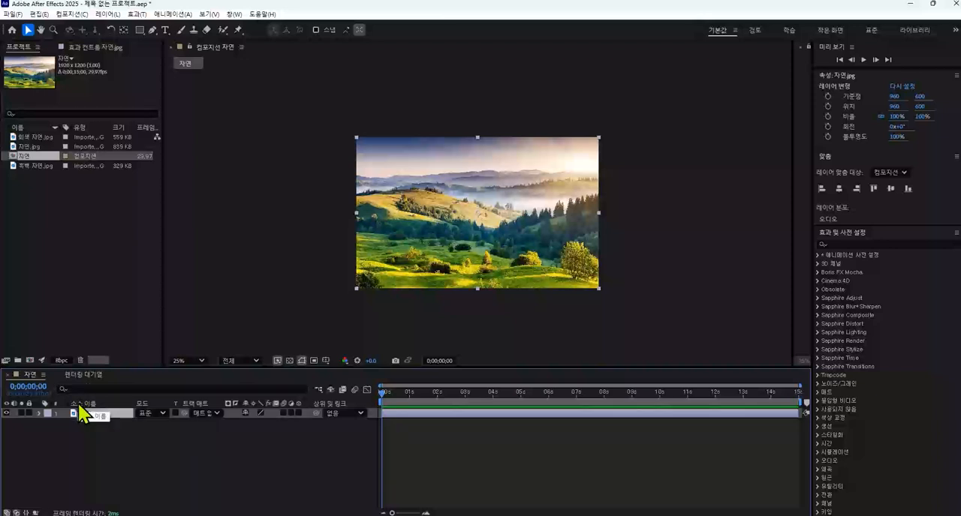
key(ctrl+d)
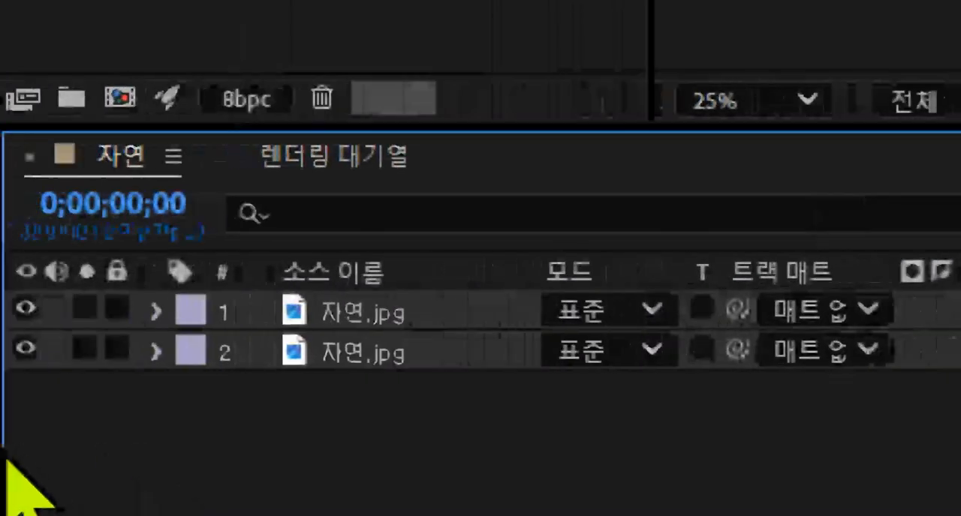
Step: Rename the lower 자연.jpg layer as 흑백
click(378, 354)
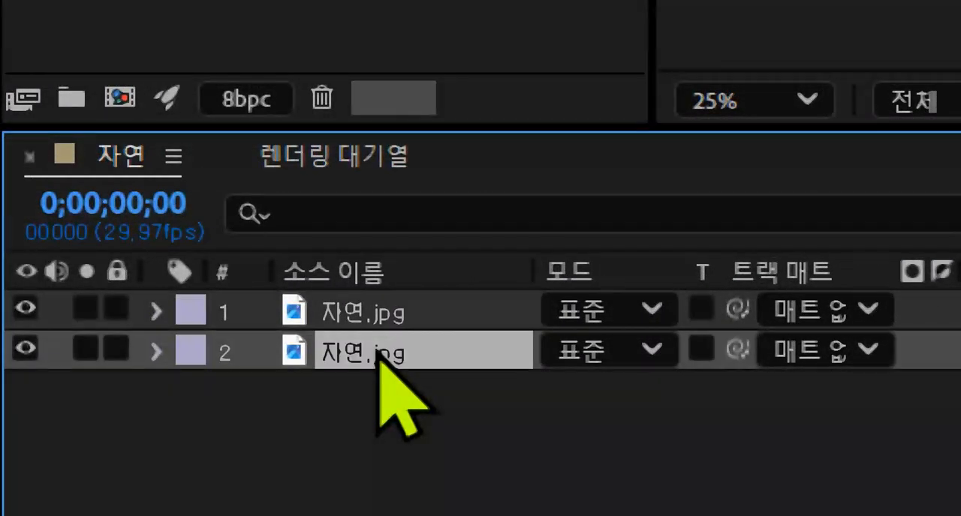
key(Return)
text(gm)
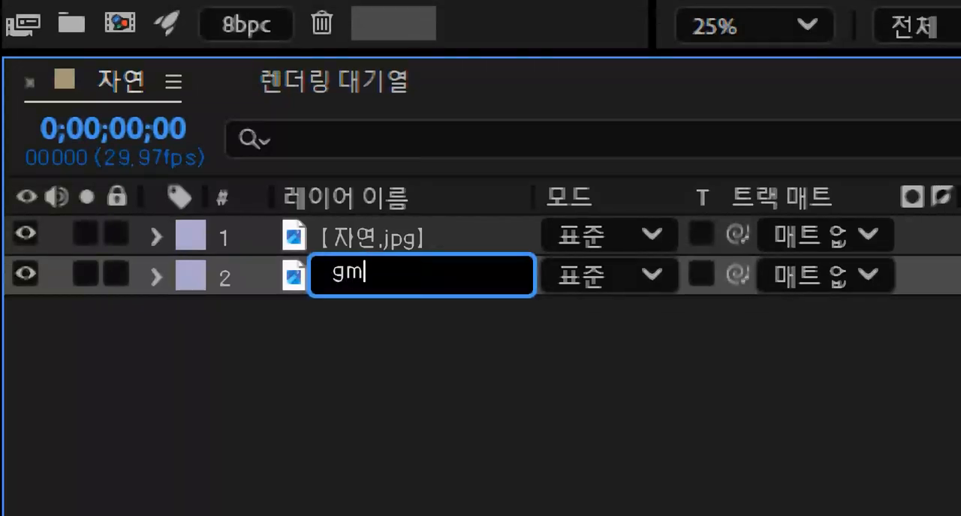
text(rqor)
key(Return)
Step: Rename the upper 자연.jpg layer as 칼라
click(405, 248)
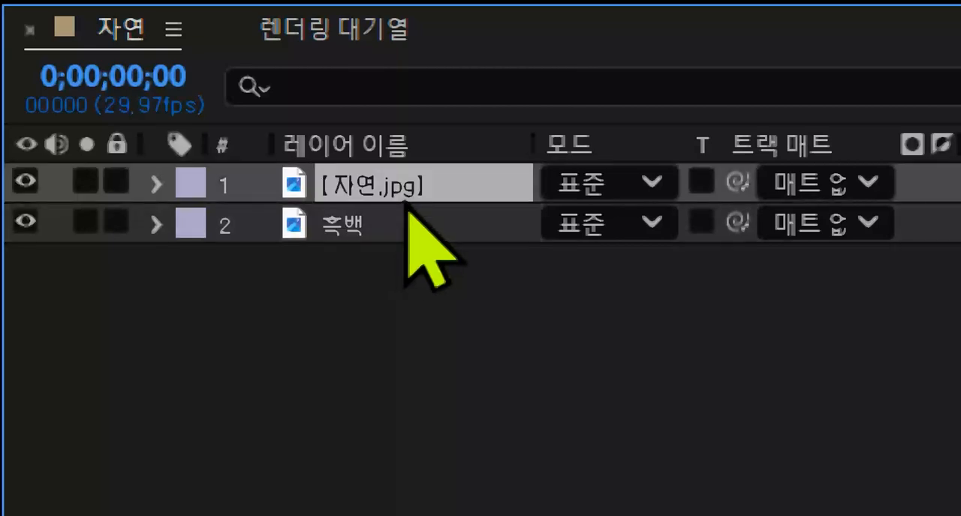
key(Return)
text(zkffk)
key(Return)
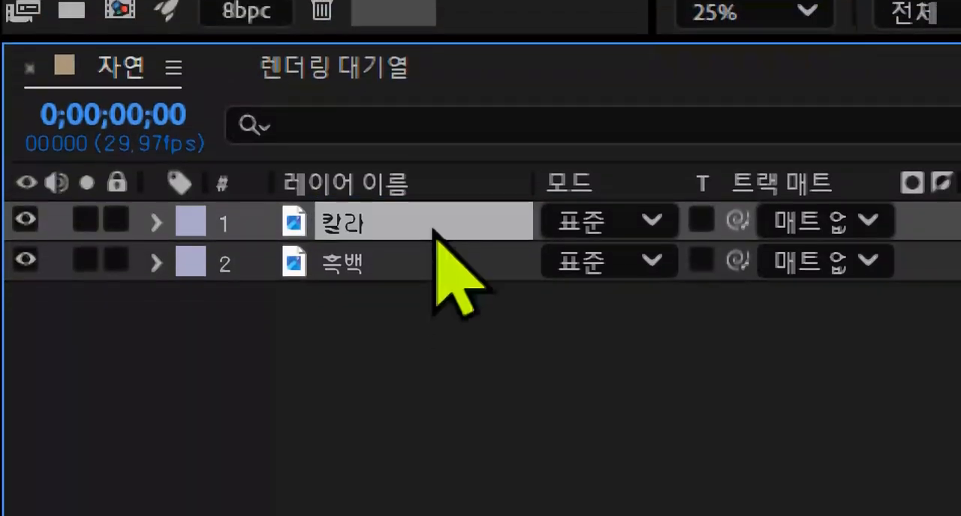
click(636, 406)
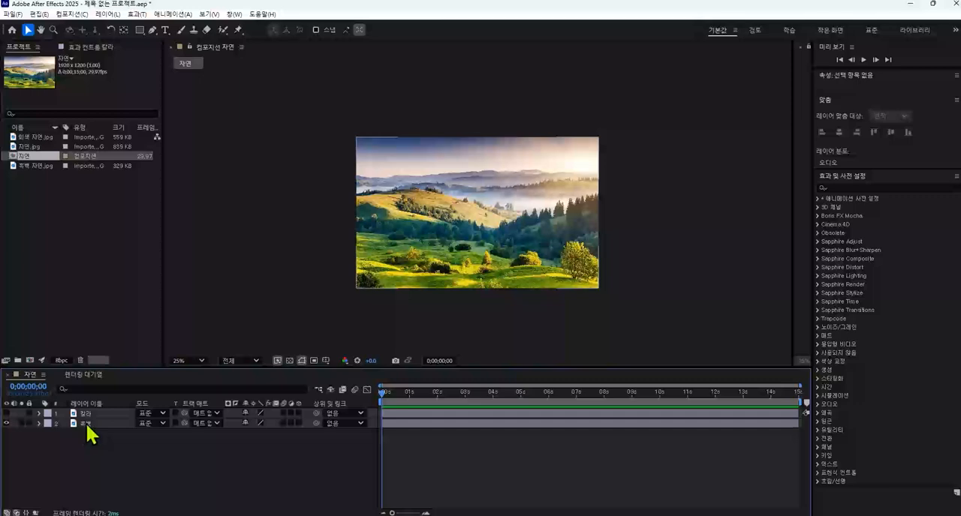
Step: Hide the 칼라 layer in the timeline
click(7, 413)
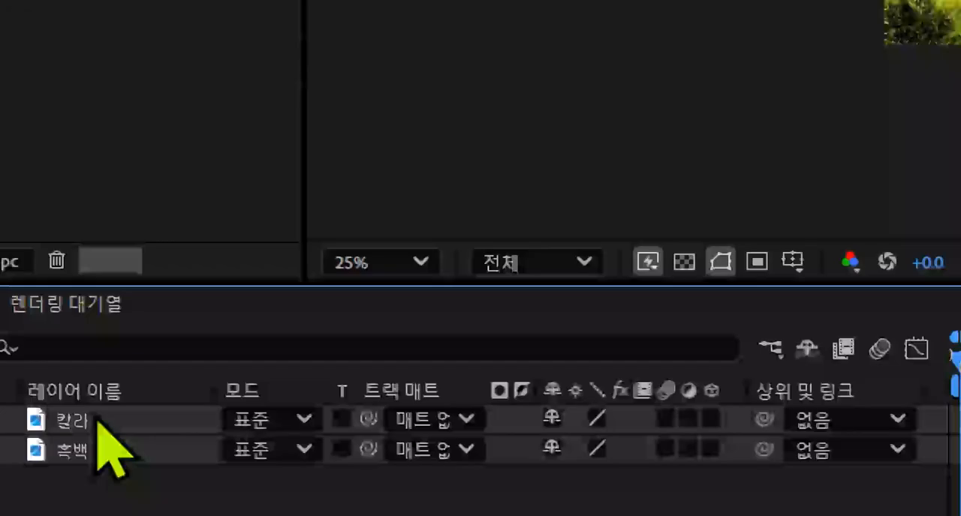
click(261, 452)
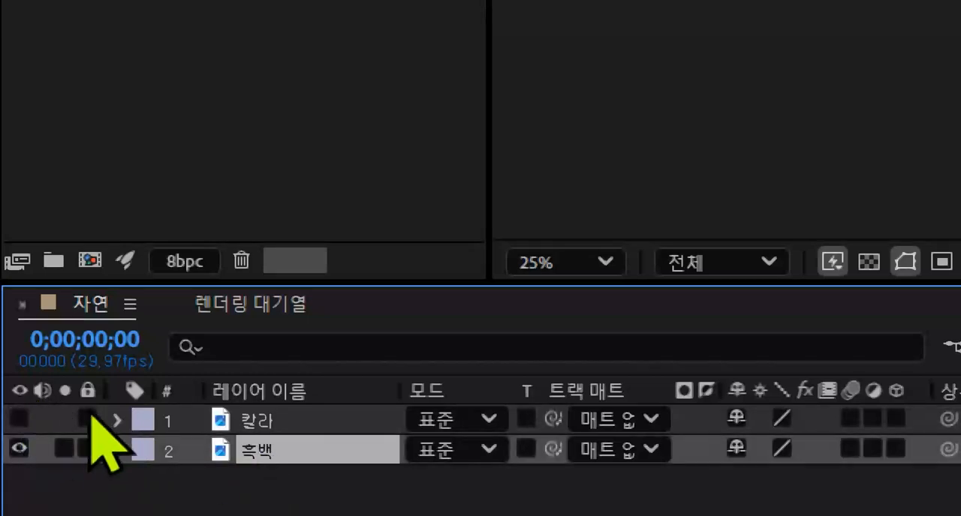
click(300, 505)
Step: Apply the 흑백 colour correction effect to the 흑백 layer and make the 칼라 layer visible again
click(283, 450)
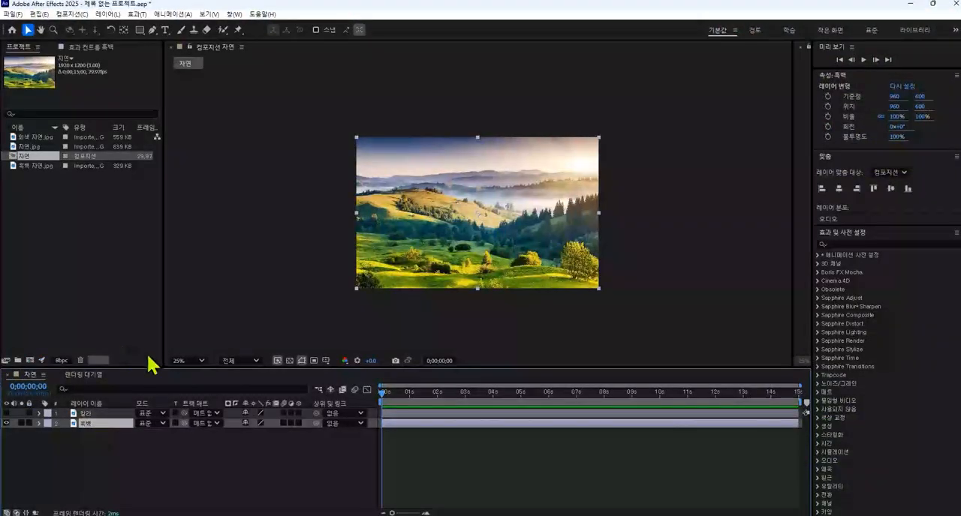
click(136, 14)
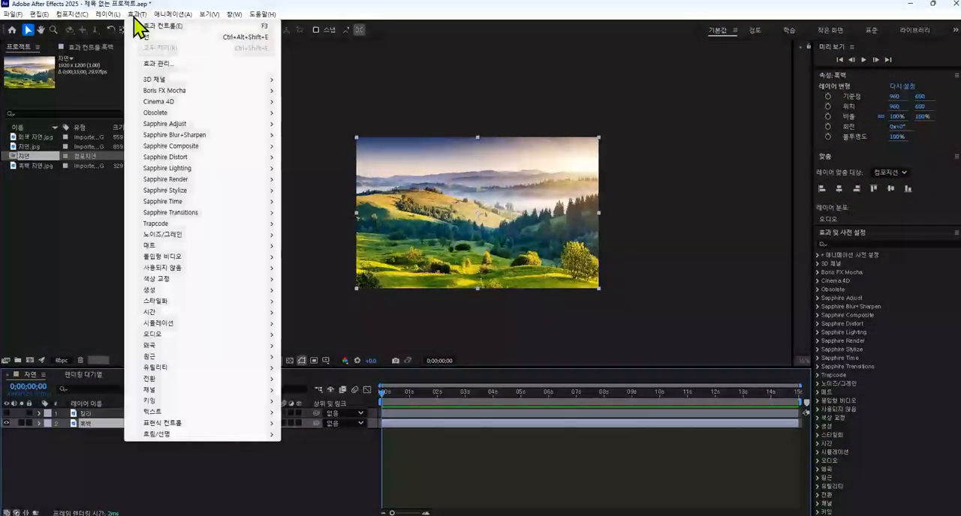
mouse_move(199, 282)
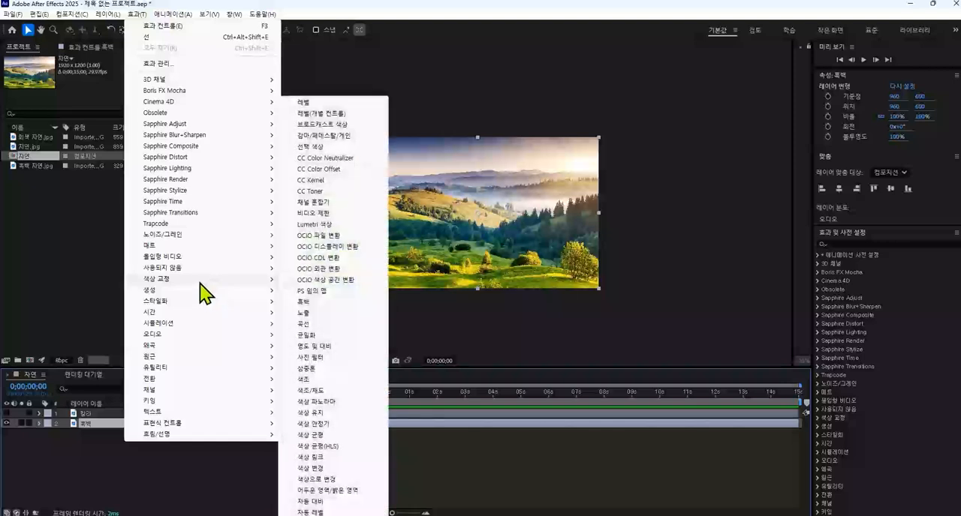
click(334, 302)
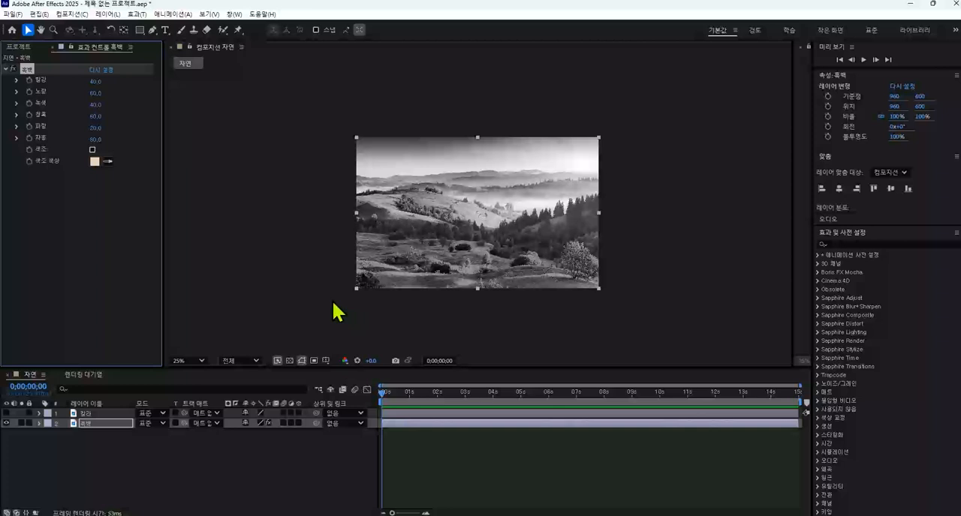
click(90, 413)
click(6, 412)
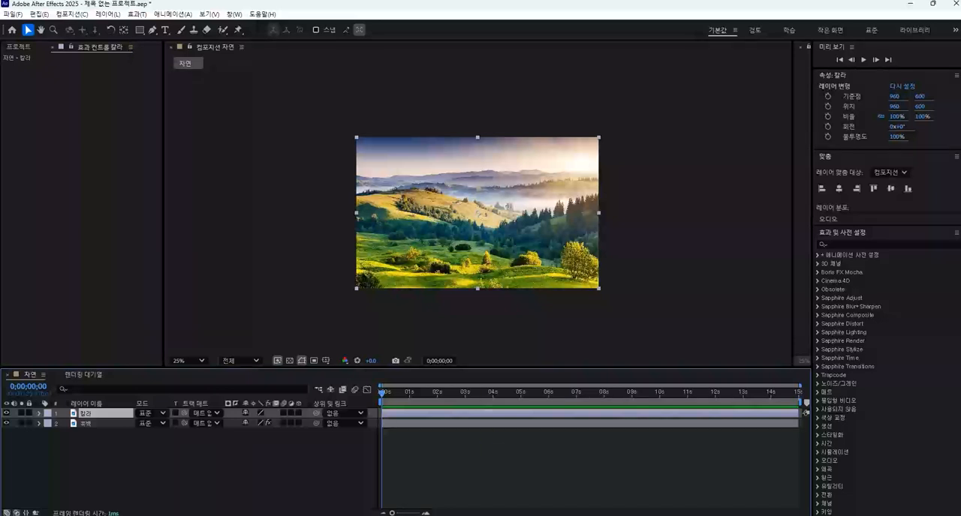
Step: Switch to the Hangul document and go over the notes on Track Matte masks and the video used as the mask
key(alt+Tab)
click(361, 184)
drag(268, 161, 403, 160)
drag(260, 216, 477, 215)
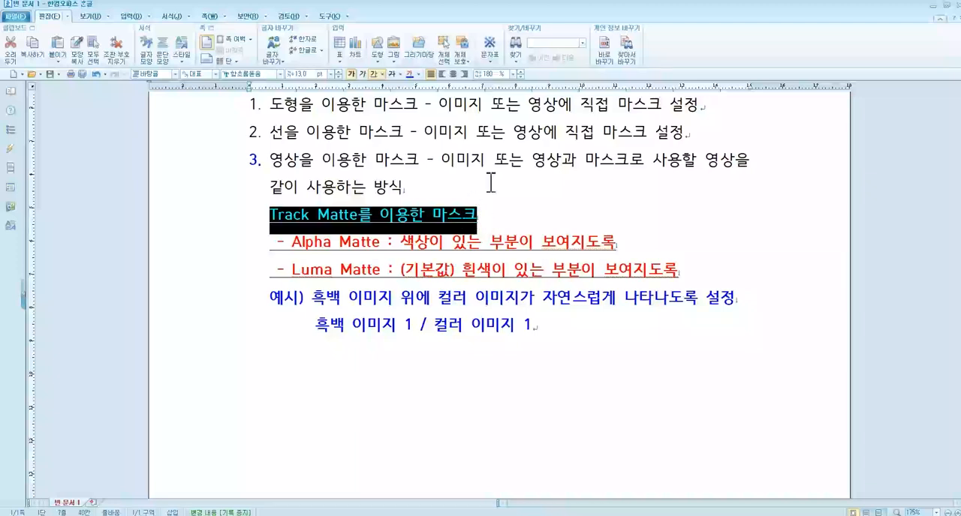
drag(584, 159, 730, 164)
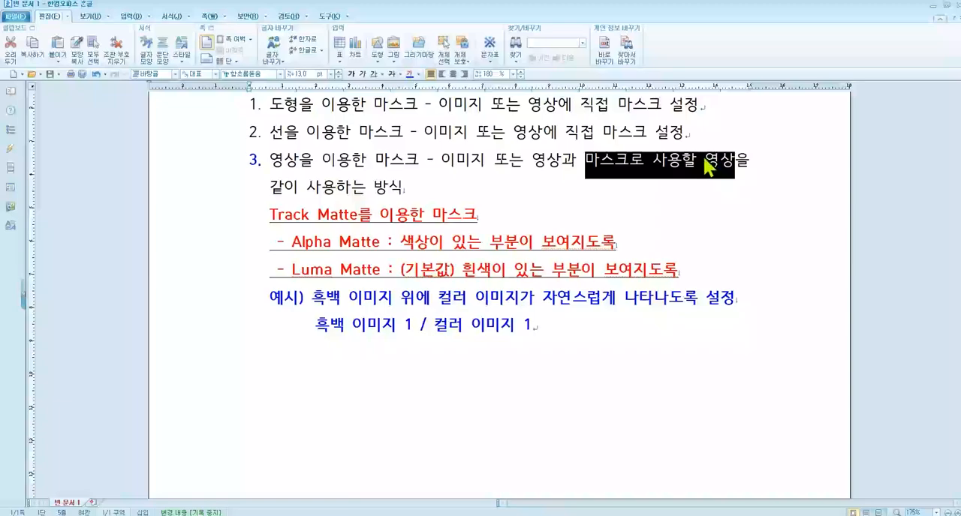
Step: Switch back to After Effects and import the whole 잉크소스 folder into the project
key(alt+Tab)
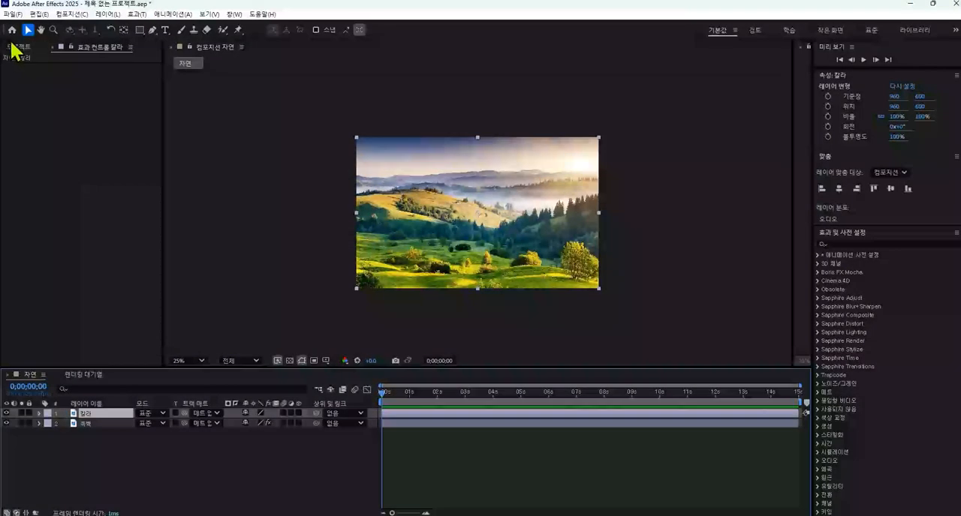
click(67, 217)
double_click(96, 217)
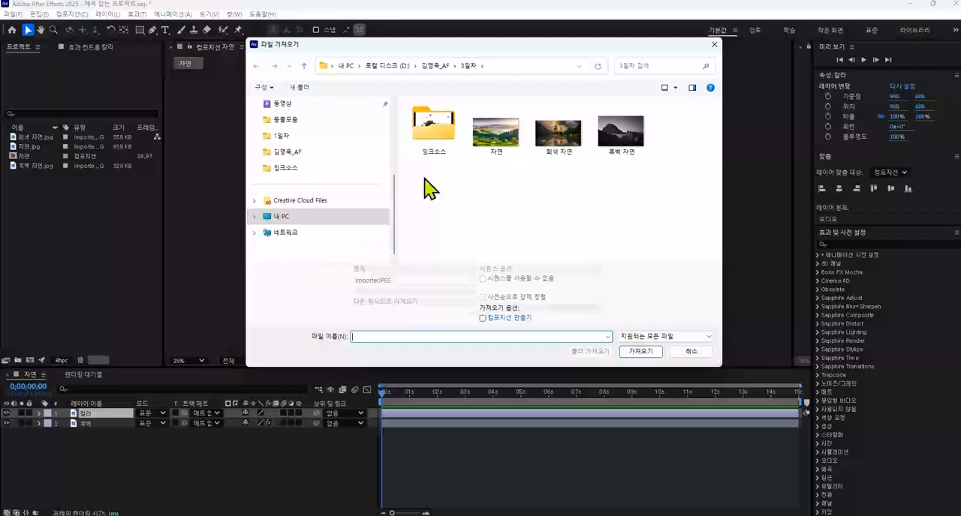
click(433, 135)
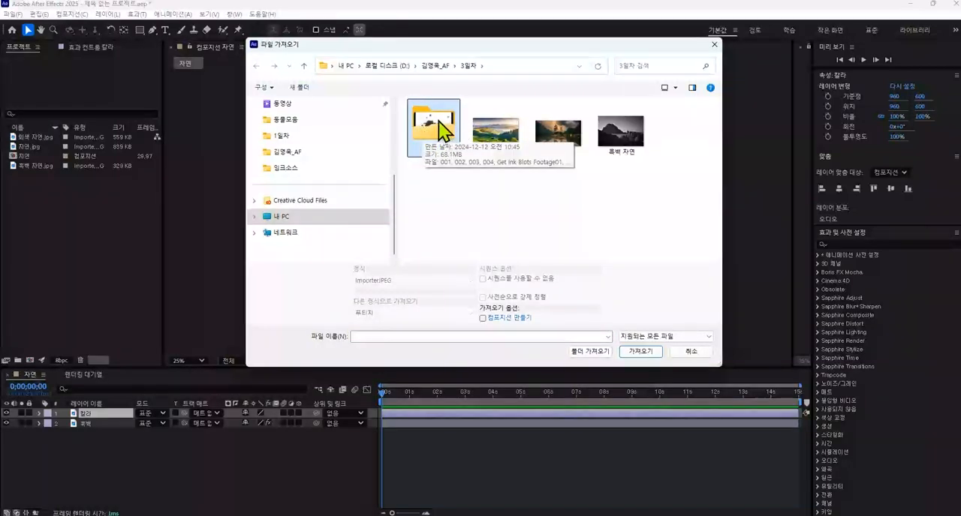
click(598, 352)
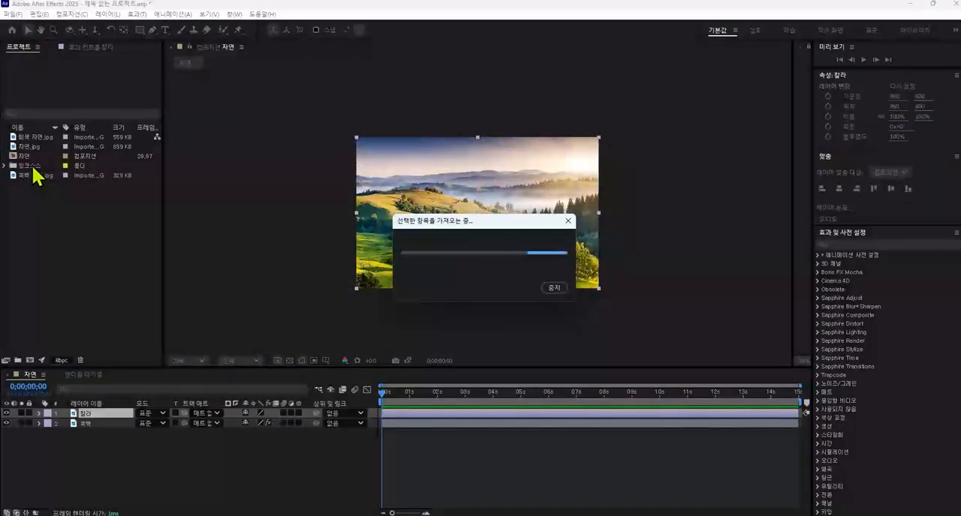
Step: Expand the 잉크소스 folder and place ink.mp4 above the 칼라 layer in the timeline
click(5, 165)
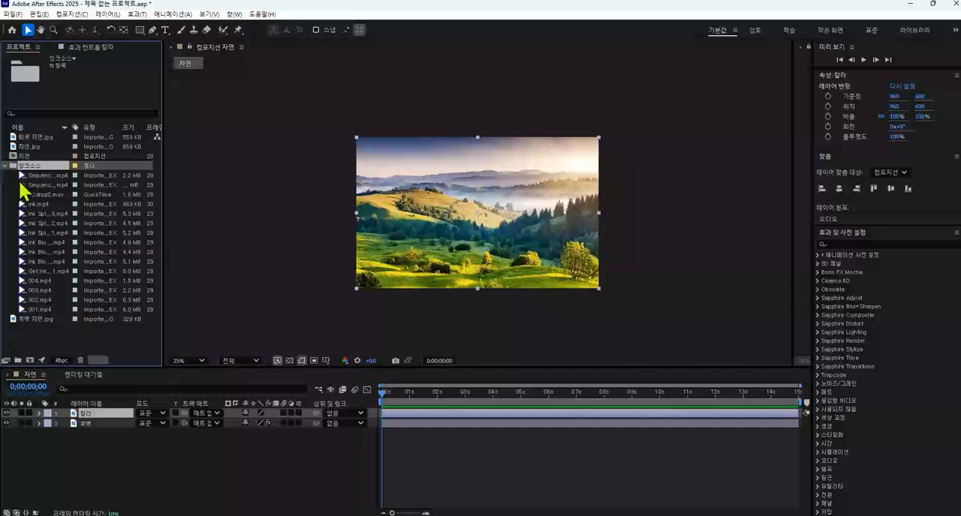
click(46, 214)
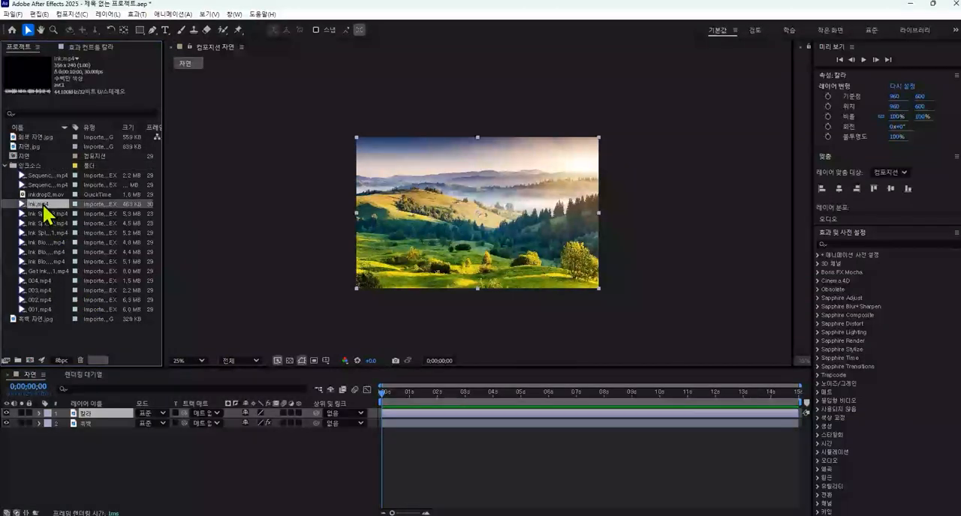
drag(46, 209, 96, 415)
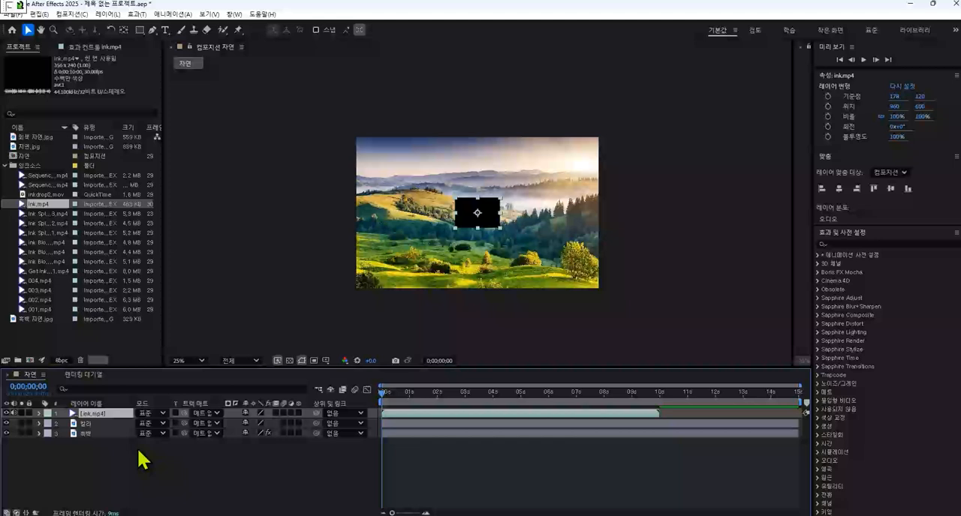
Step: Scale the ink.mp4 layer to 714% and shift it downward so that it covers the whole composition
key(s)
mouse_move(260, 423)
mouse_down()
mouse_move(316, 423)
mouse_move(639, 293)
mouse_move(625, 310)
mouse_up()
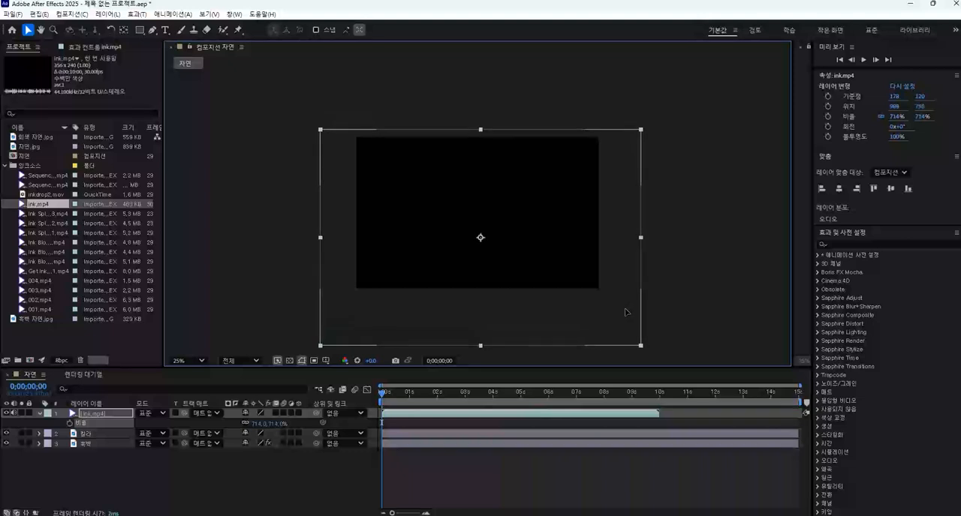
click(414, 486)
Step: Scrub through the first two seconds to examine how the ink spreads, and select the 칼라 layer
mouse_move(383, 409)
mouse_down()
mouse_move(388, 401)
mouse_move(526, 418)
mouse_move(385, 407)
mouse_move(437, 407)
mouse_up()
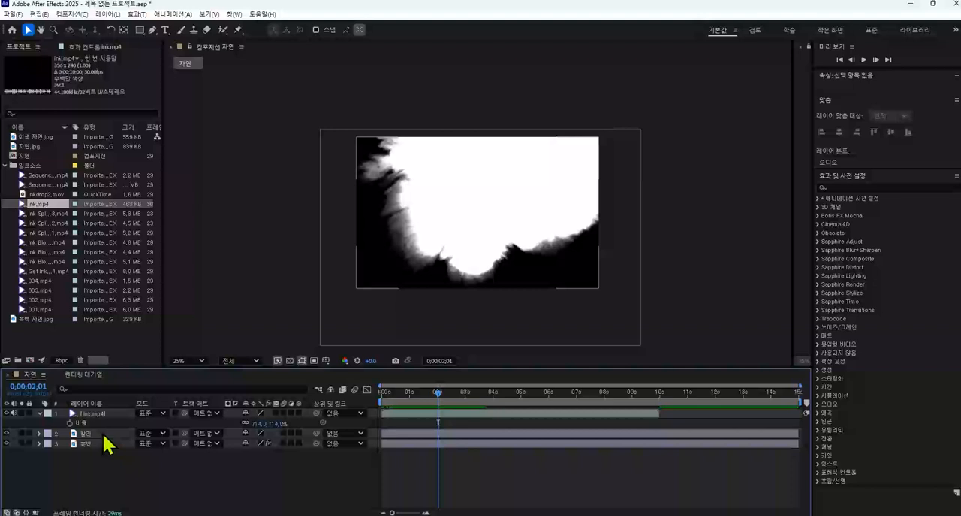
mouse_move(458, 395)
mouse_down()
mouse_move(371, 401)
mouse_move(417, 394)
mouse_up()
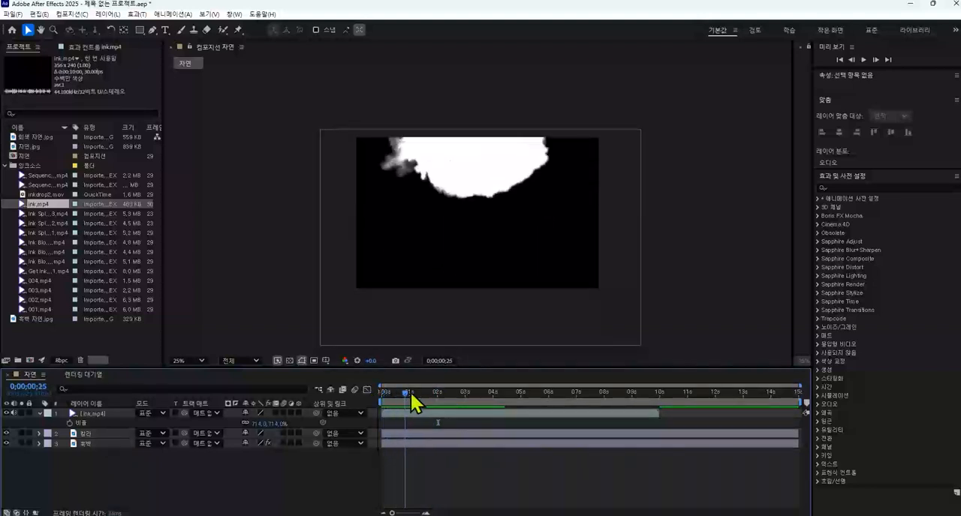
click(113, 433)
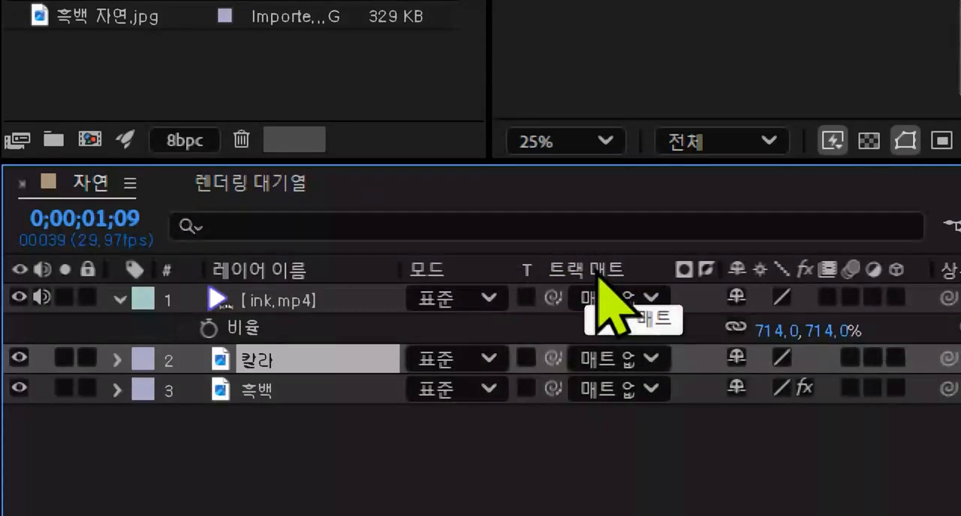
Step: Hide the 모드 column with the track matte settings in the timeline and display it again
right_click(488, 272)
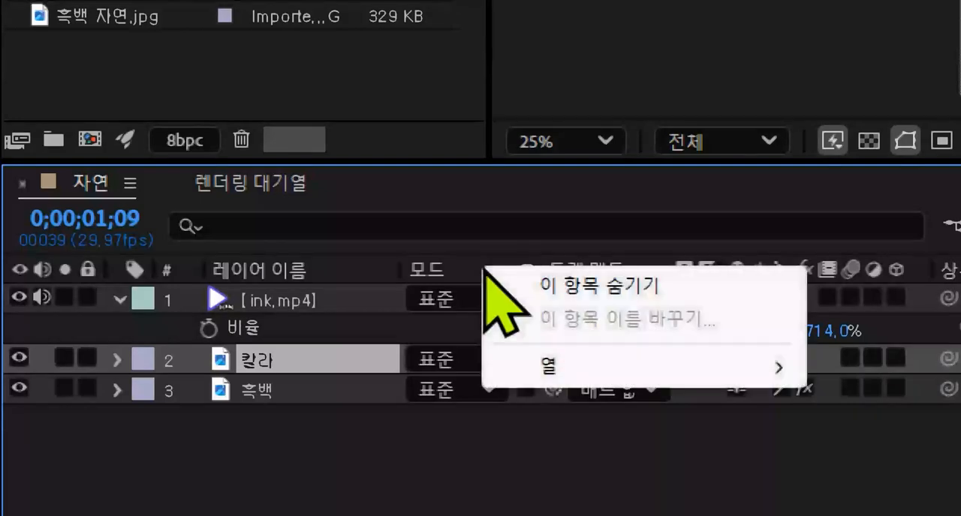
click(562, 284)
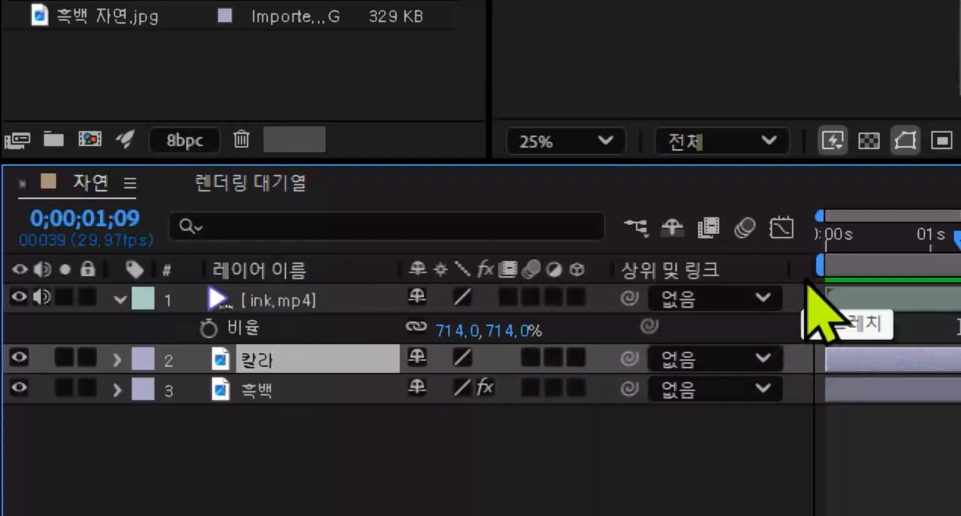
right_click(349, 266)
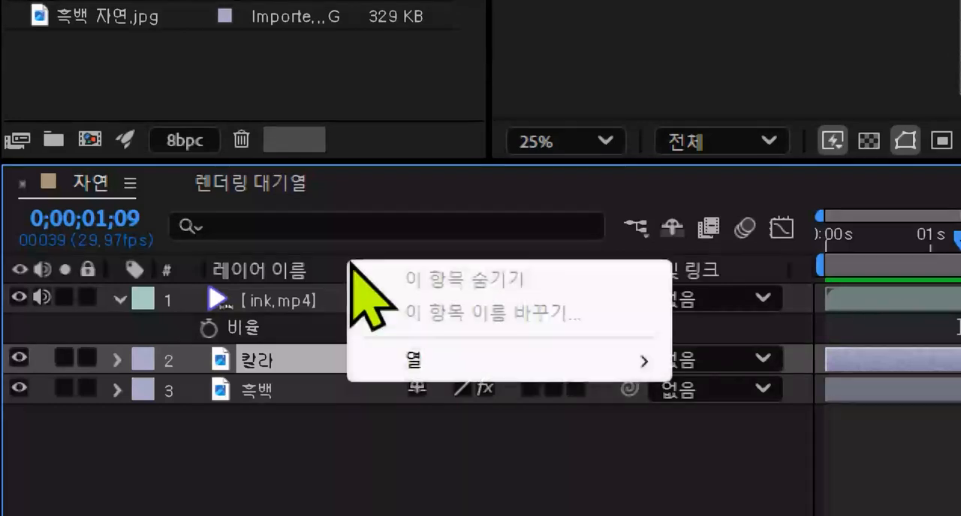
mouse_move(441, 360)
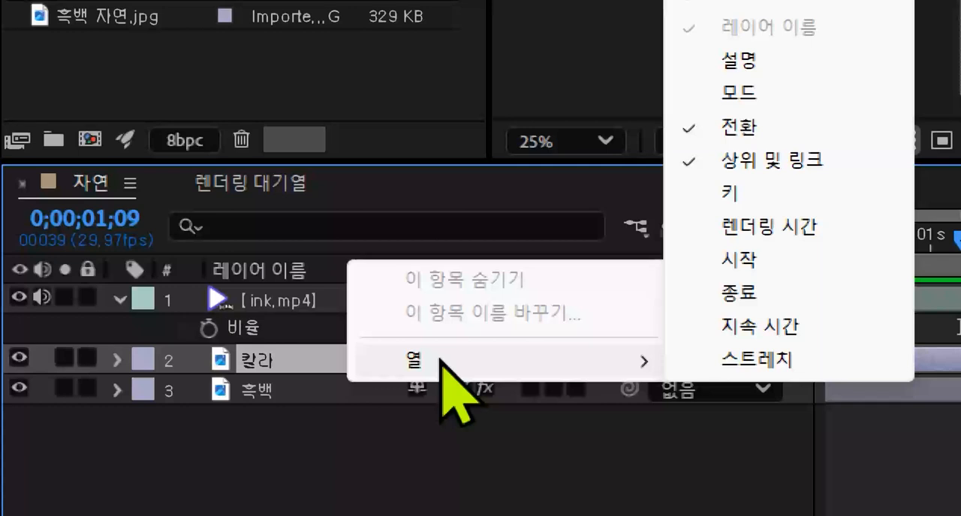
click(760, 95)
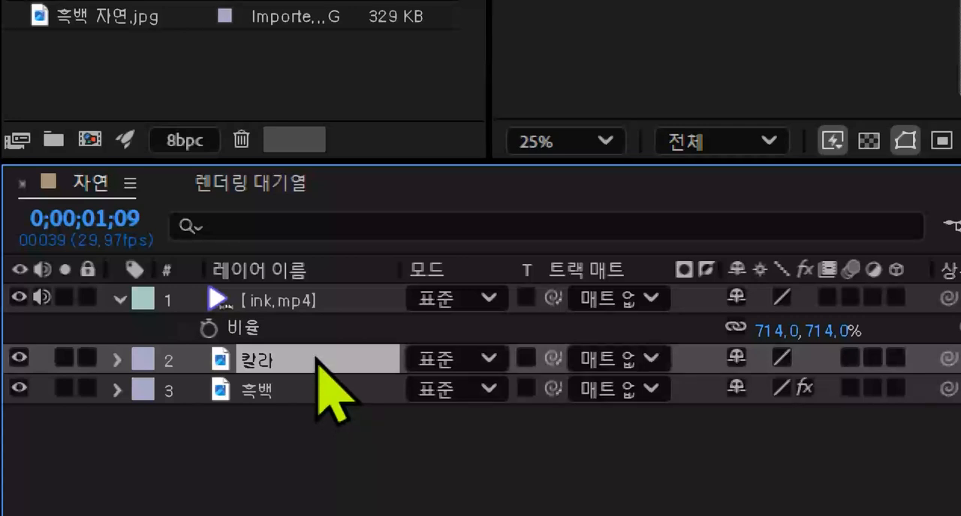
Step: Set ink.mp4 as the track matte of the 칼라 layer and change it from alpha to luma matte
click(628, 360)
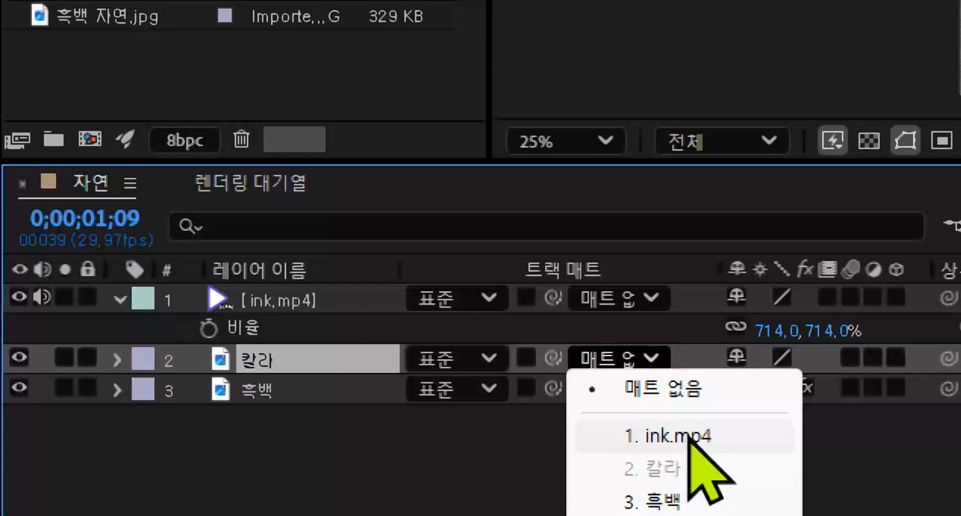
click(688, 439)
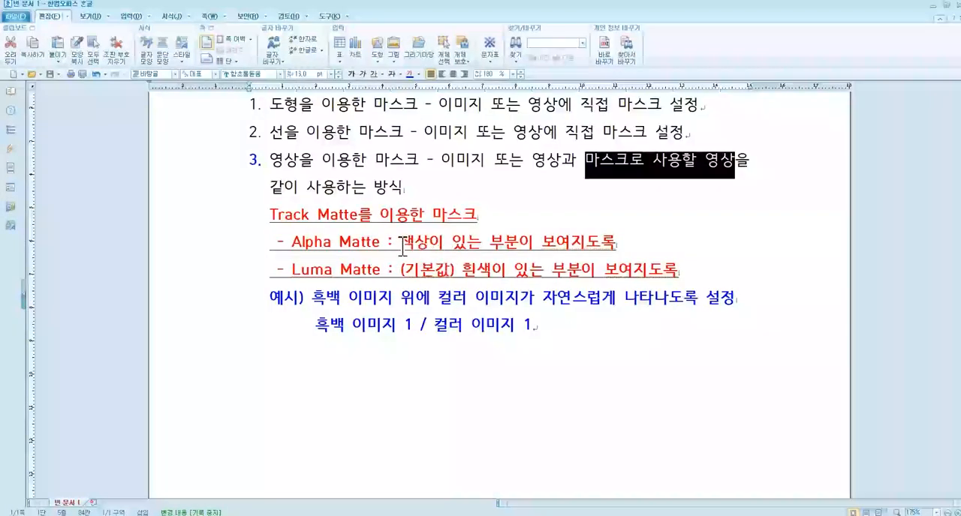
drag(399, 241, 620, 242)
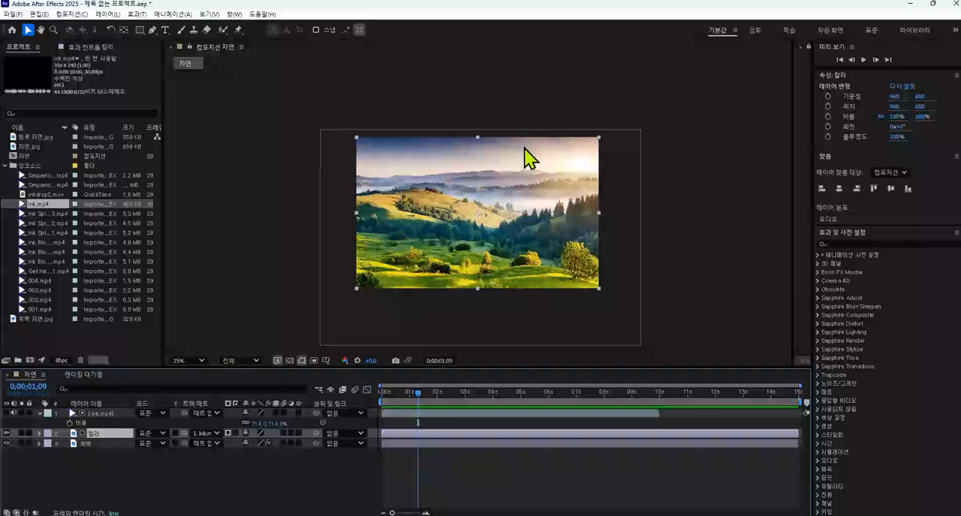
click(228, 433)
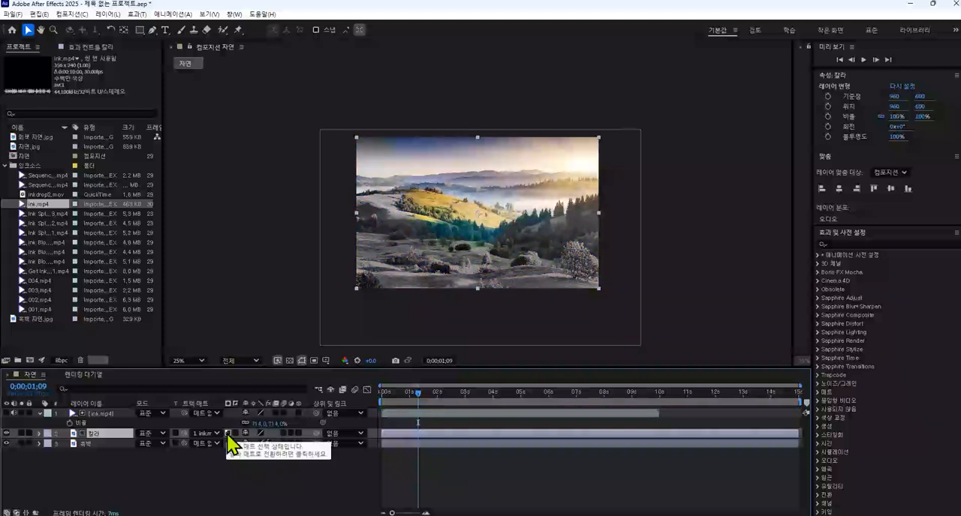
Step: Scrub the opening of the luma matte reveal and check it against the Luma Matte definition in the Hangul document
click(387, 393)
drag(389, 392, 424, 391)
key(alt+Tab)
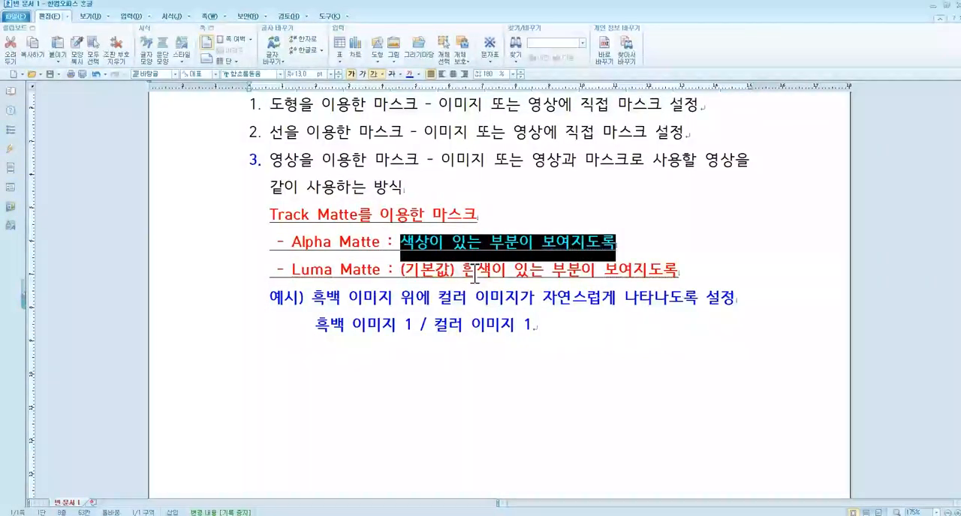
drag(461, 269, 683, 267)
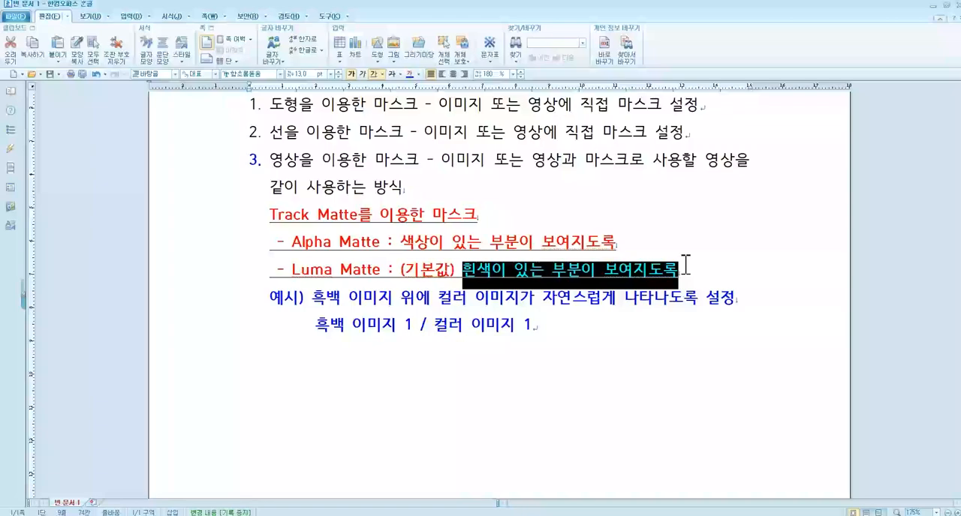
Step: Scrub the composition in After Effects to about 8 seconds and back, and recheck the Luma Matte note in Hangul
key(alt+Tab)
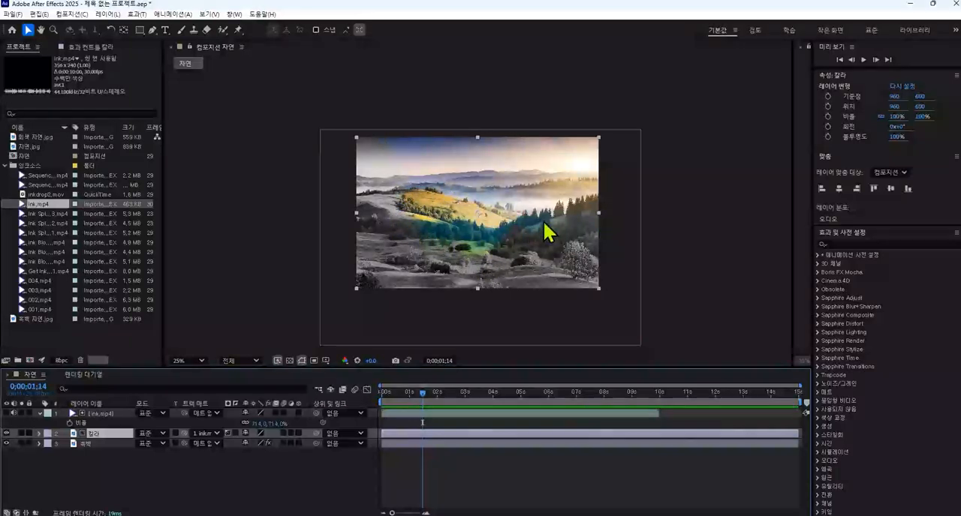
drag(413, 392, 607, 391)
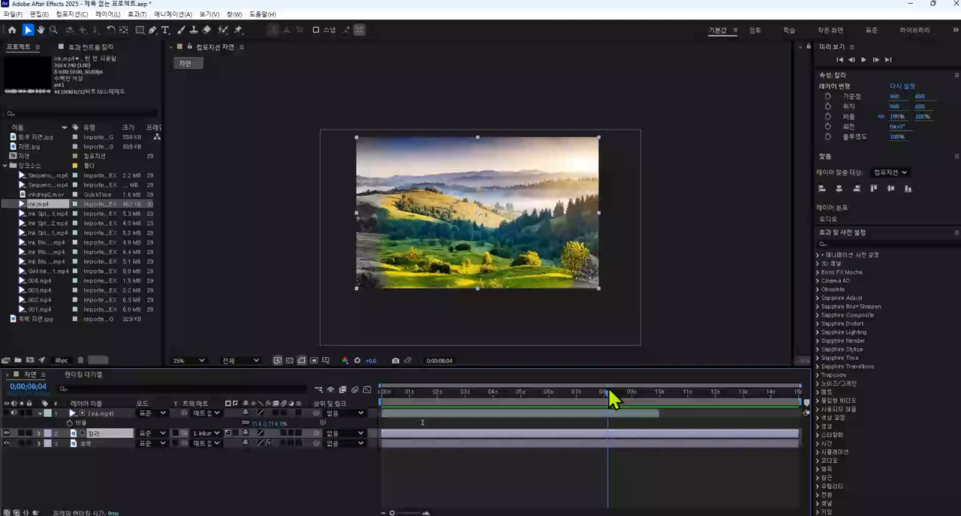
drag(608, 391, 422, 373)
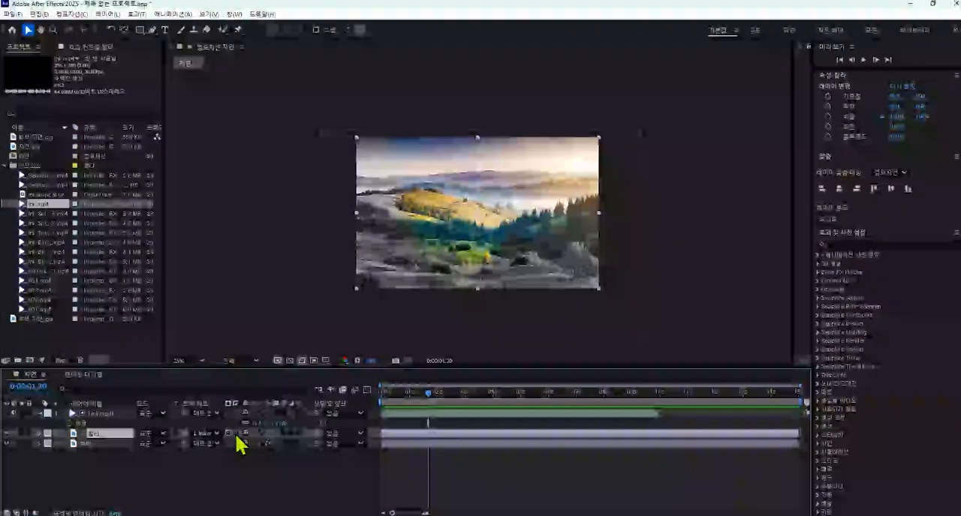
key(alt+Tab)
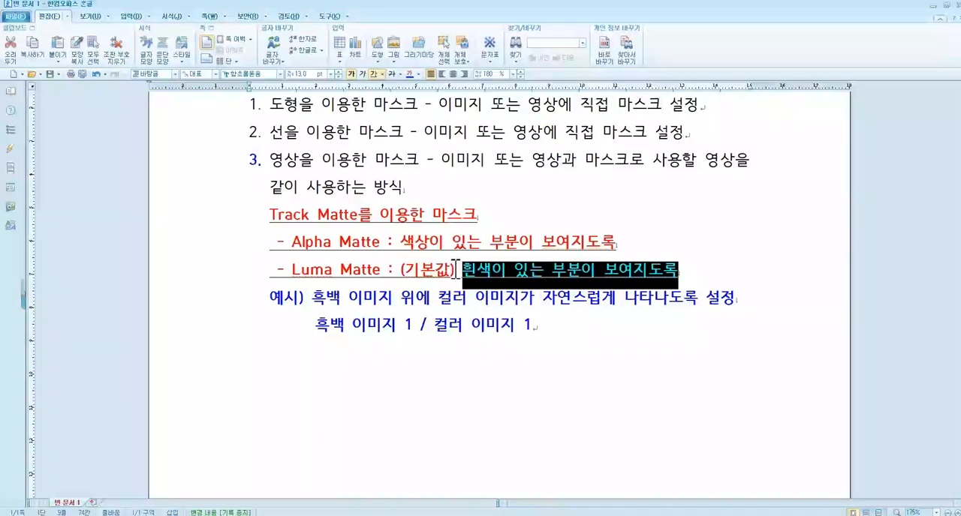
key(alt+Tab)
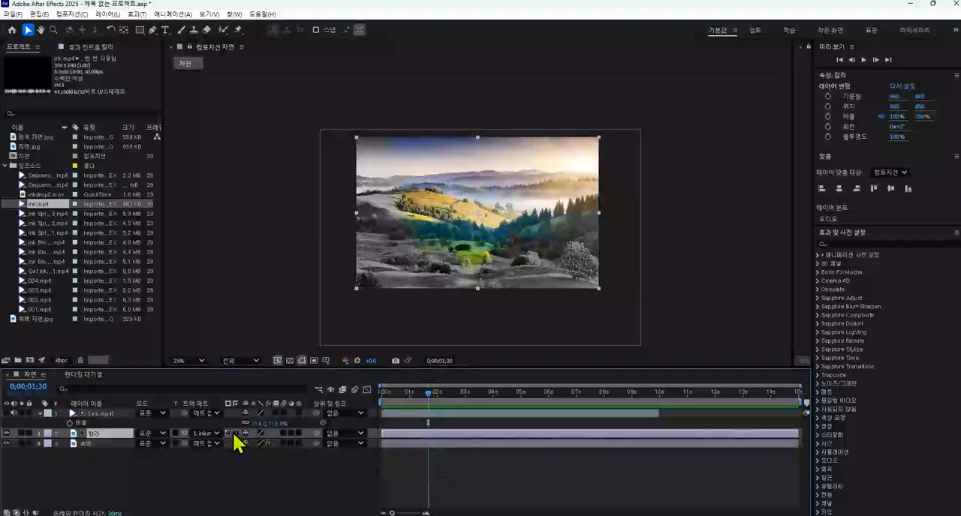
Step: Invert the track matte of the 칼라 layer, preview it up to 0;00;02;20, and turn the inversion off
click(235, 434)
drag(414, 393, 456, 393)
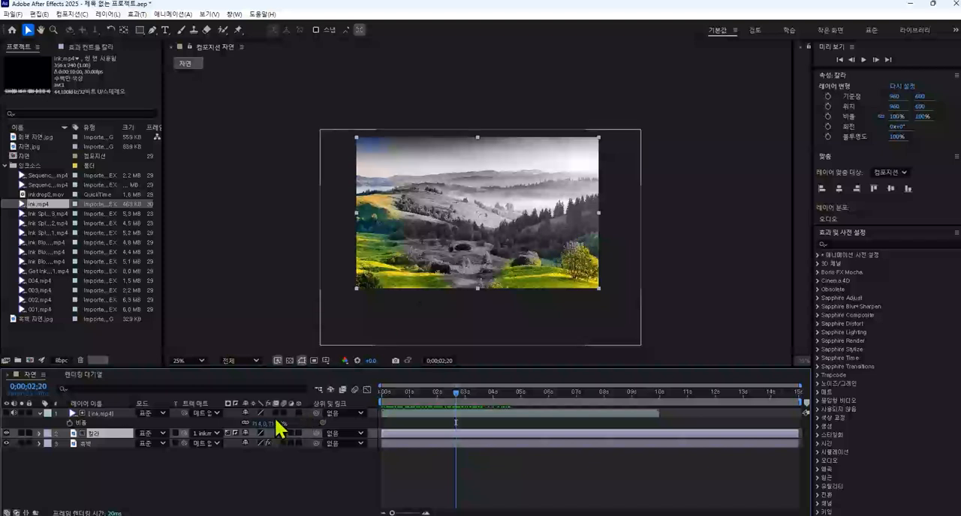
click(234, 433)
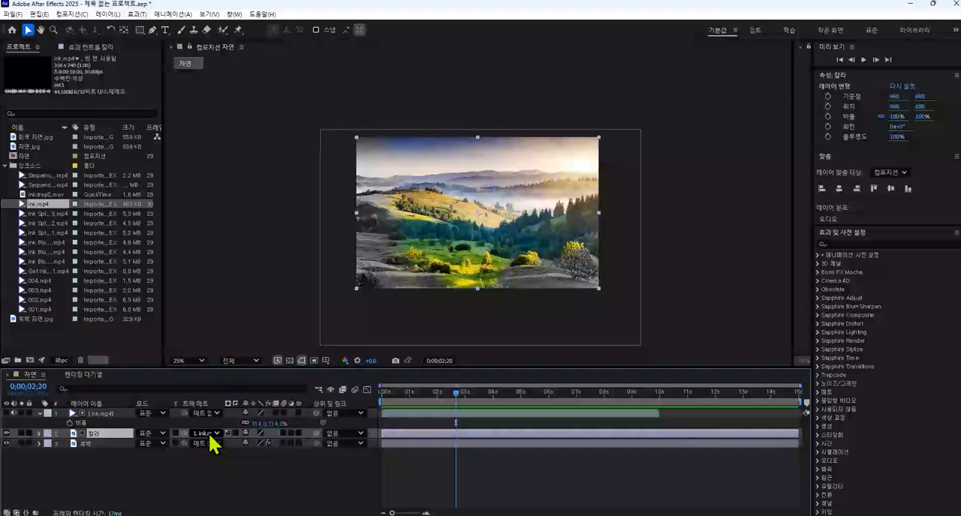
Step: Scrub the reveal to 0;00;08;10, and switch to the Hangul document to review the list of masking methods
drag(441, 393, 613, 403)
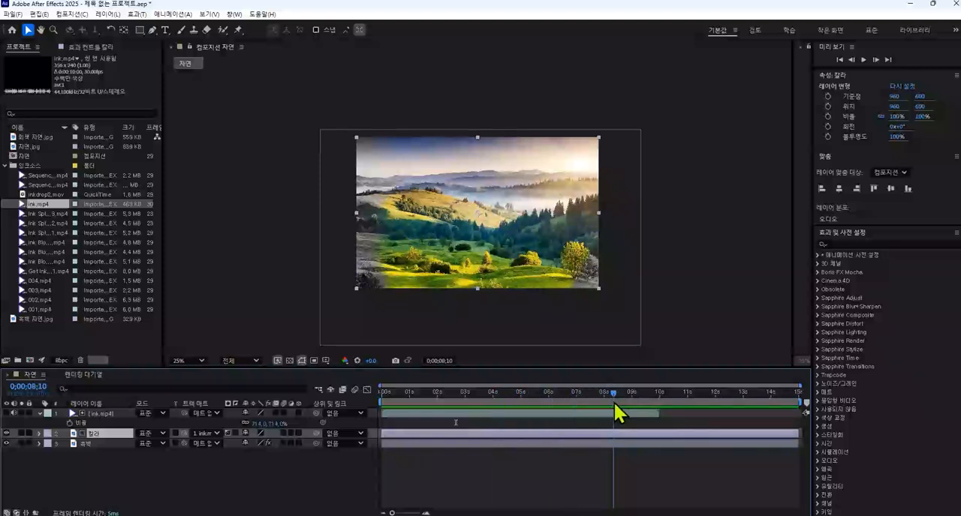
mouse_move(542, 515)
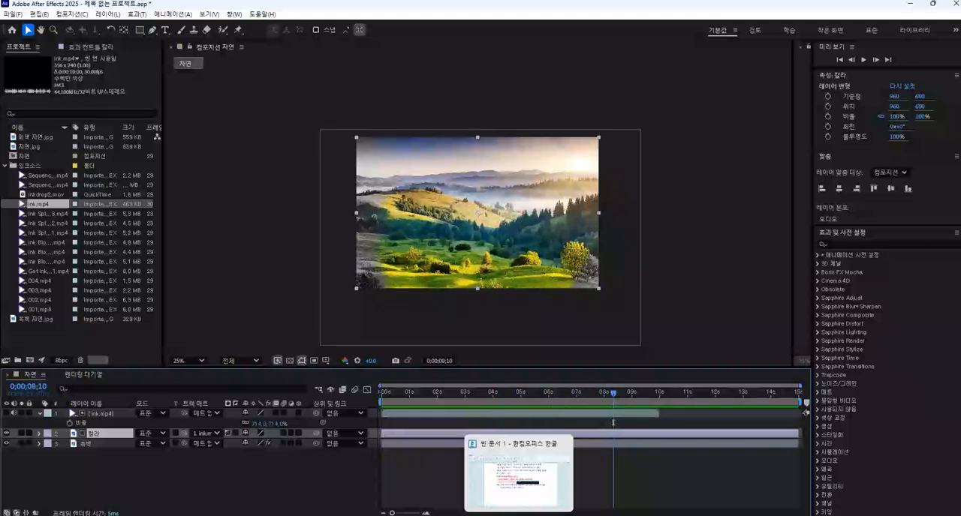
click(518, 469)
scroll(336, 296, up, 2)
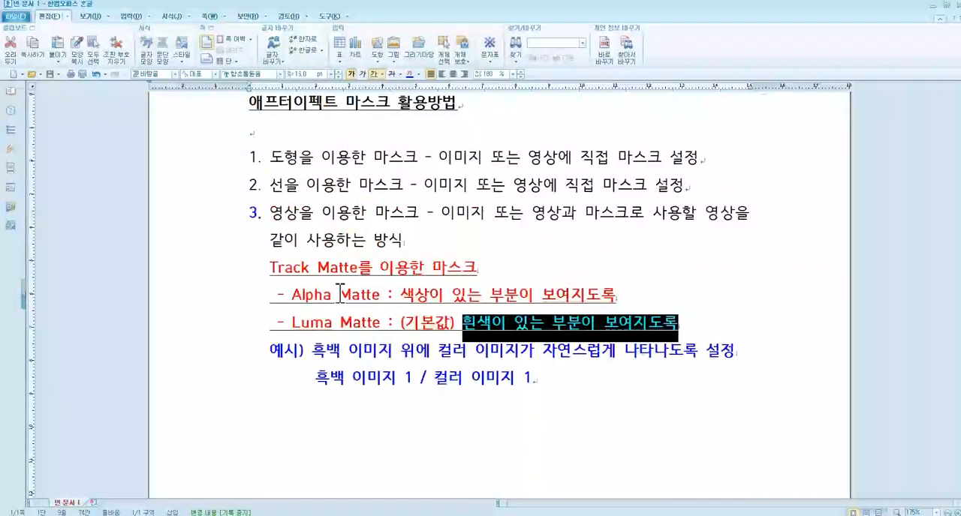
drag(272, 156, 295, 213)
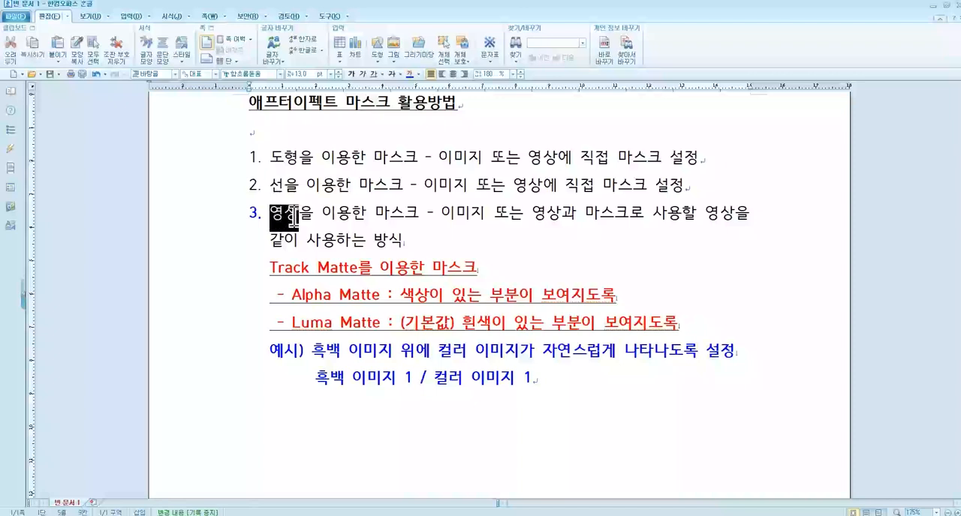